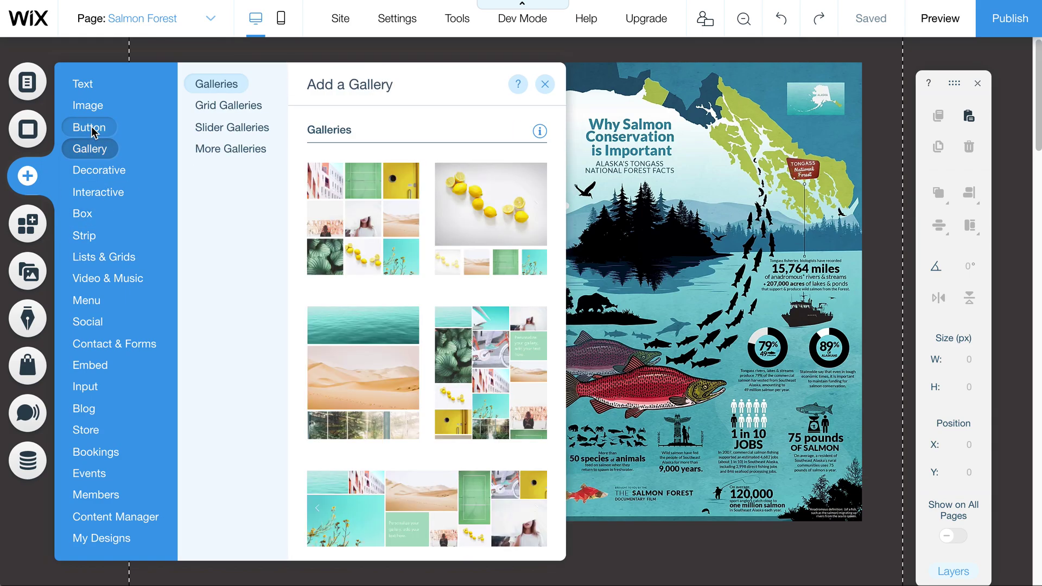
# Browse the ready-made Hover Boxes designs under Add > Interactive.
pyautogui.moveTo(93, 129)
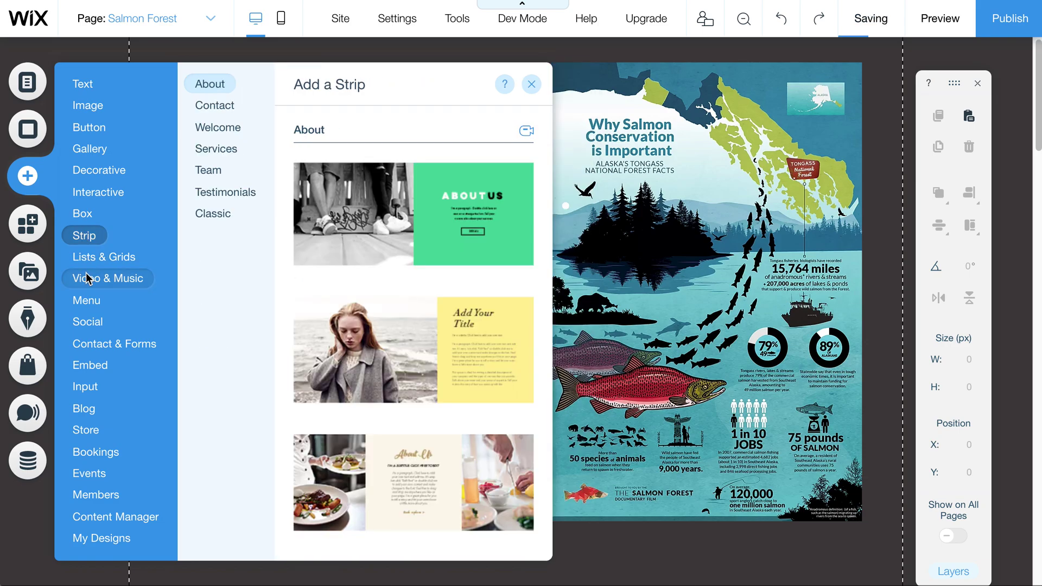
pyautogui.moveTo(87, 277)
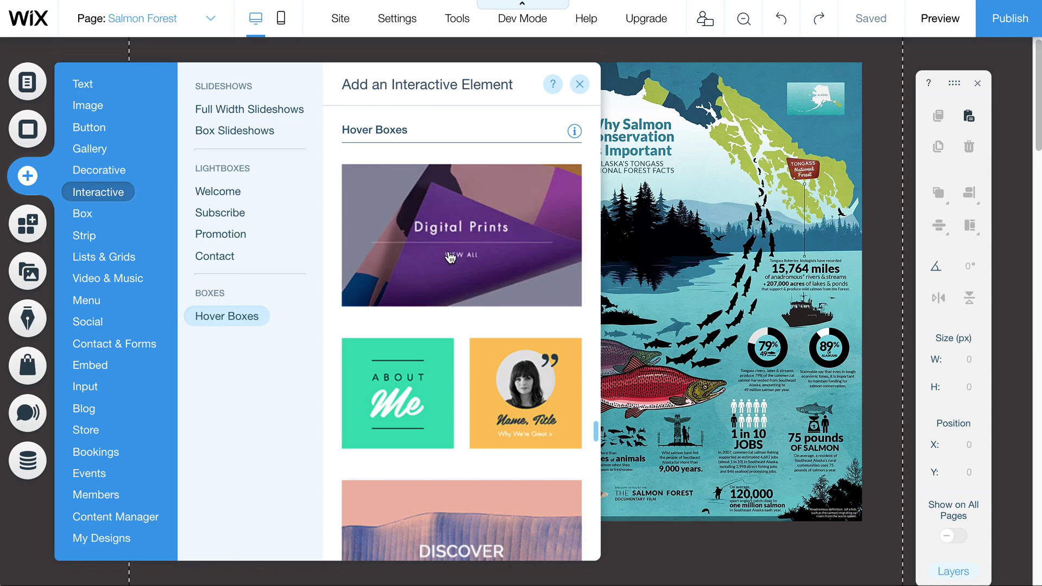
pyautogui.moveTo(596, 430); pyautogui.dragTo(586, 450)
pyautogui.scroll(-1, 586, 450)
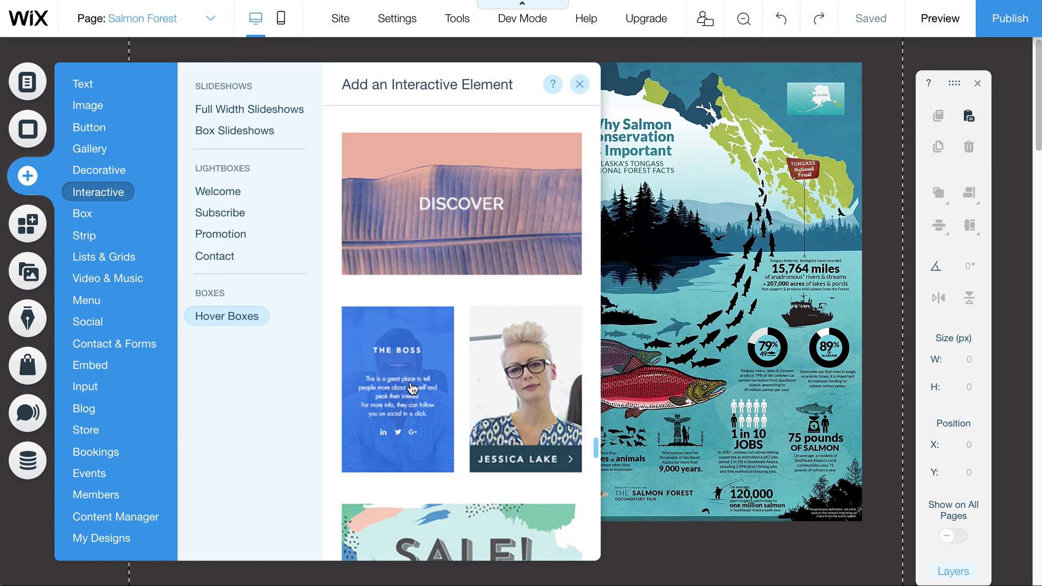
# Add 'The Boss' hover box and place it left of the infographic at X 149, Y 118.
pyautogui.click(391, 380)
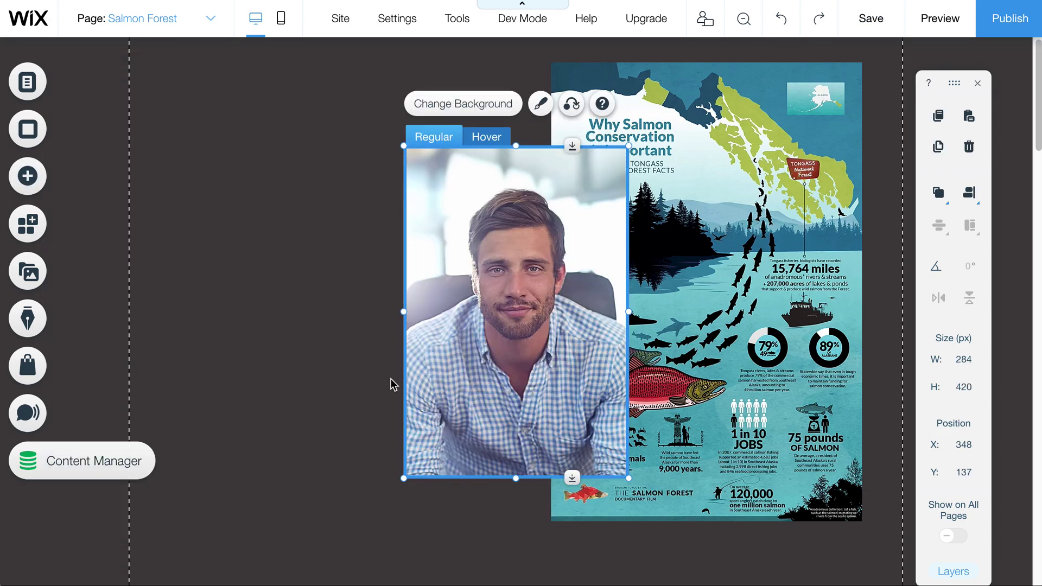
pyautogui.moveTo(545, 239); pyautogui.dragTo(388, 225)
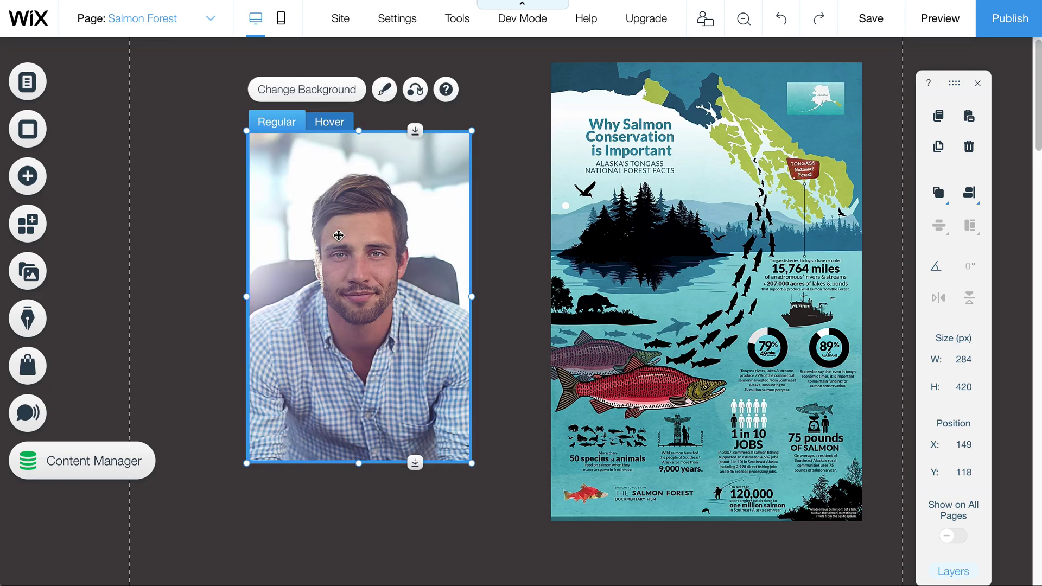
pyautogui.click(324, 90)
# Replace the box's regular background with the Unsplash clownfish photo from a 'fish' search.
pyautogui.click(597, 263)
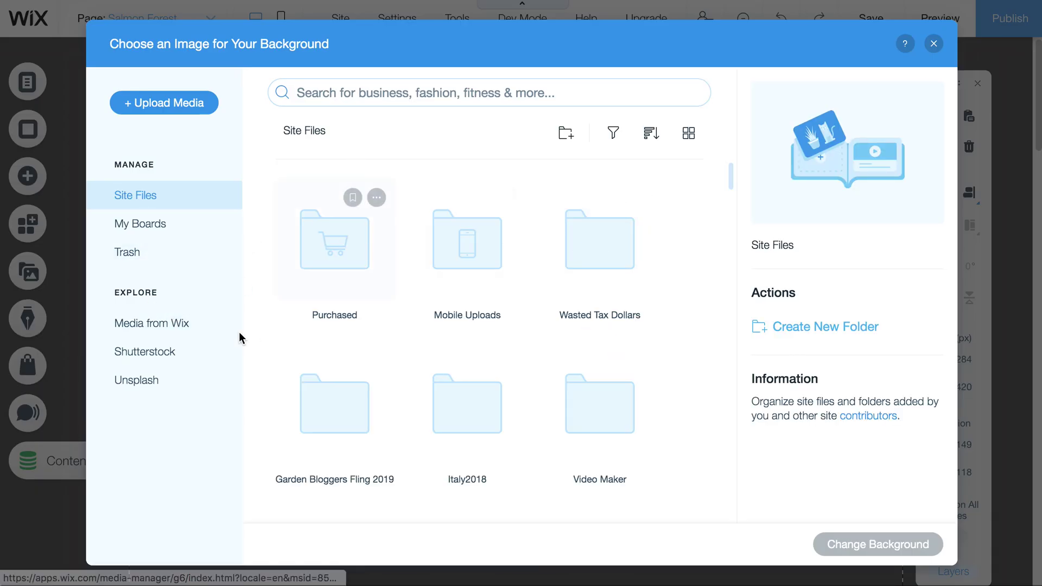
pyautogui.click(154, 379)
pyautogui.click(347, 106)
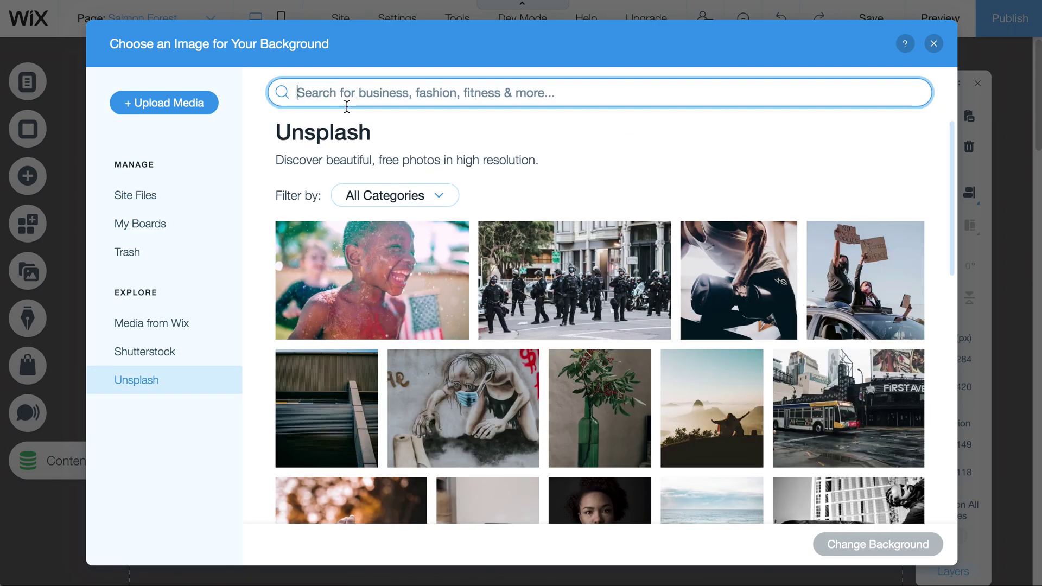
pyautogui.write('fish')
pyautogui.press('Return')
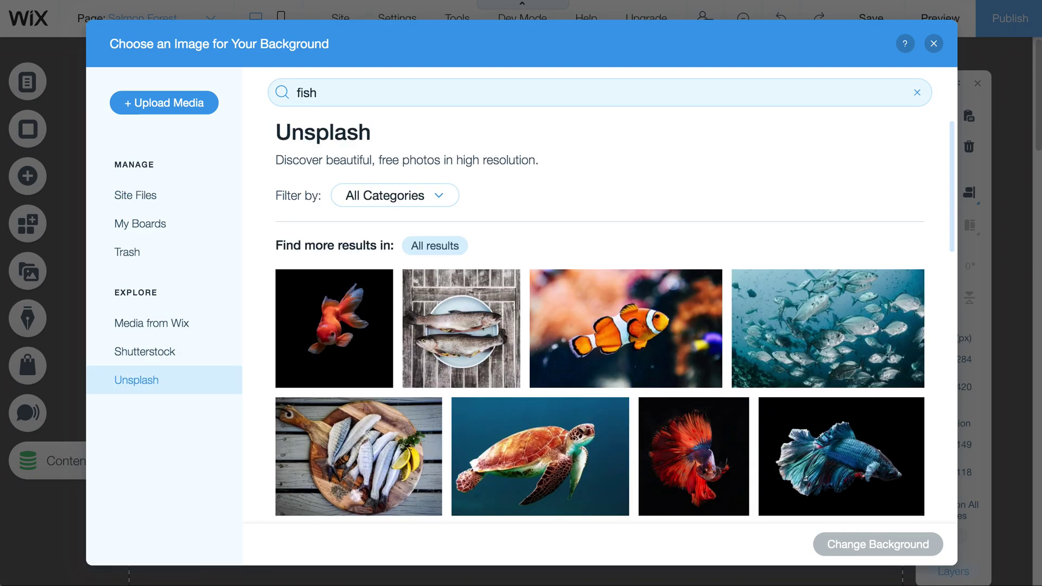
pyautogui.click(624, 350)
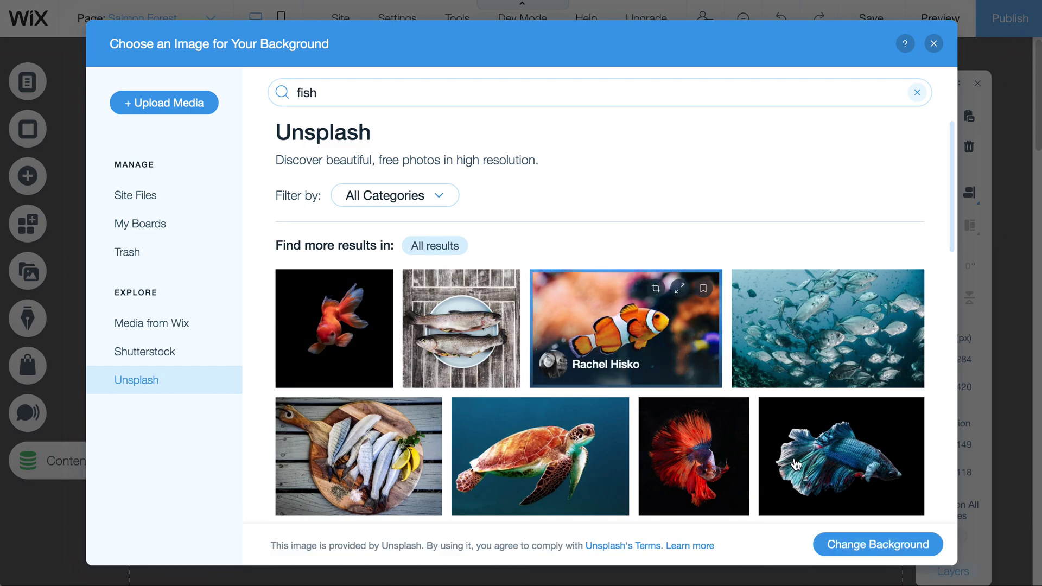
pyautogui.click(888, 542)
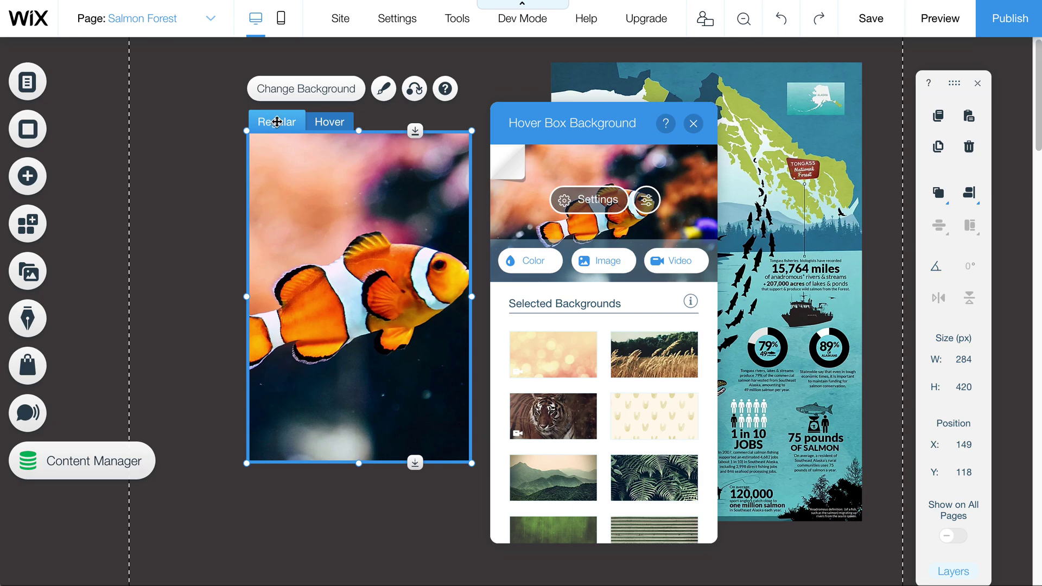
pyautogui.click(334, 123)
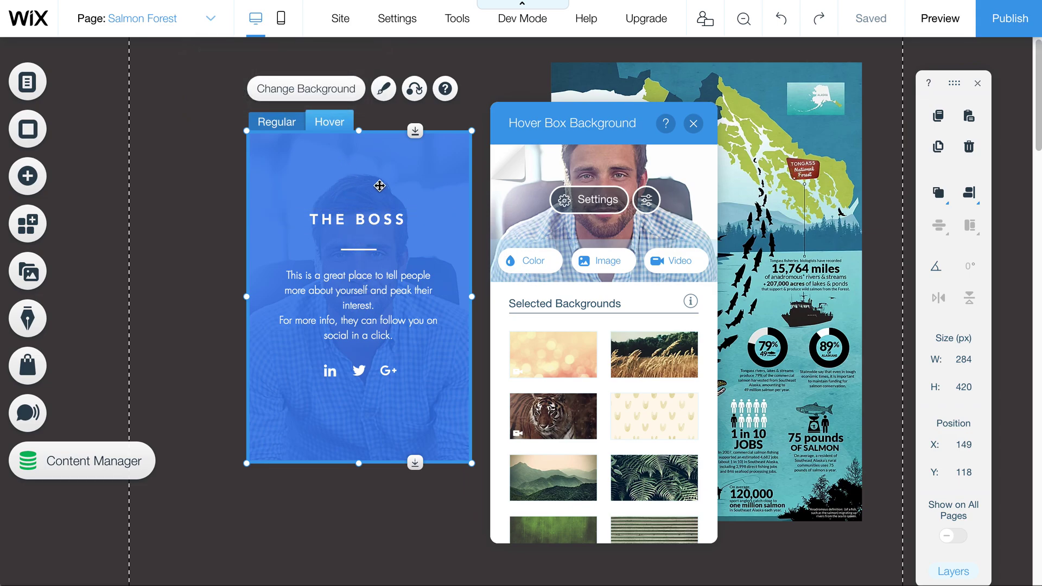
# Switch to the Hover view and open its background Color Picker.
pyautogui.click(334, 95)
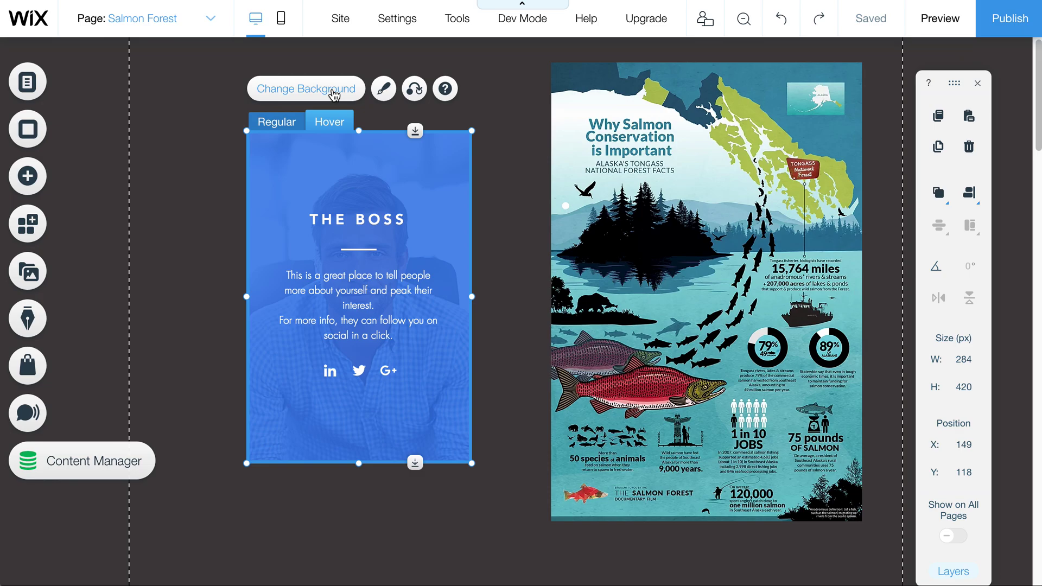
pyautogui.click(335, 96)
pyautogui.click(535, 261)
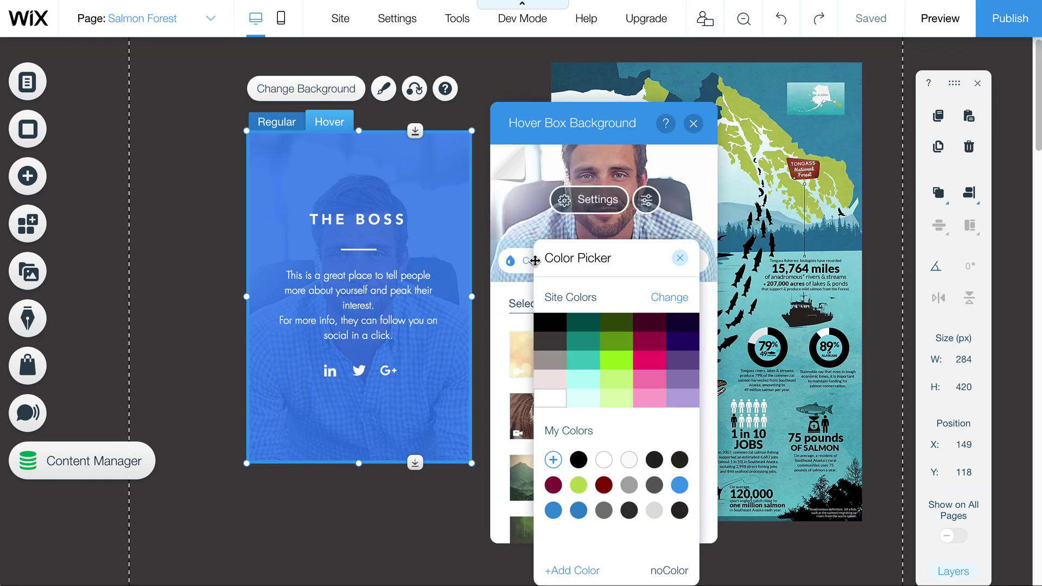
# Set the hover view background to the Unsplash sea turtle photo from a 'fish' search.
pyautogui.click(534, 261)
pyautogui.click(584, 261)
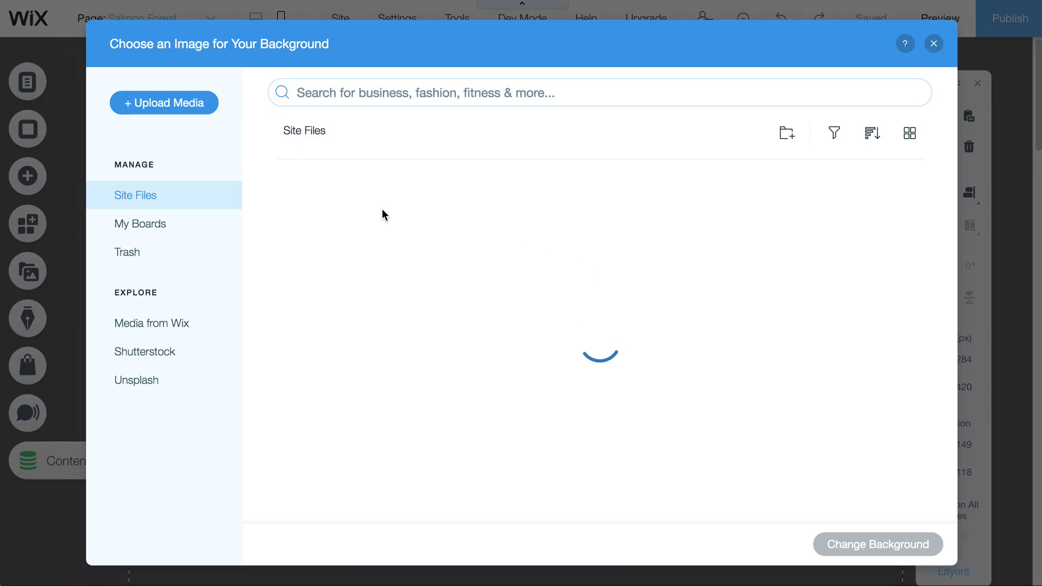
pyautogui.click(147, 376)
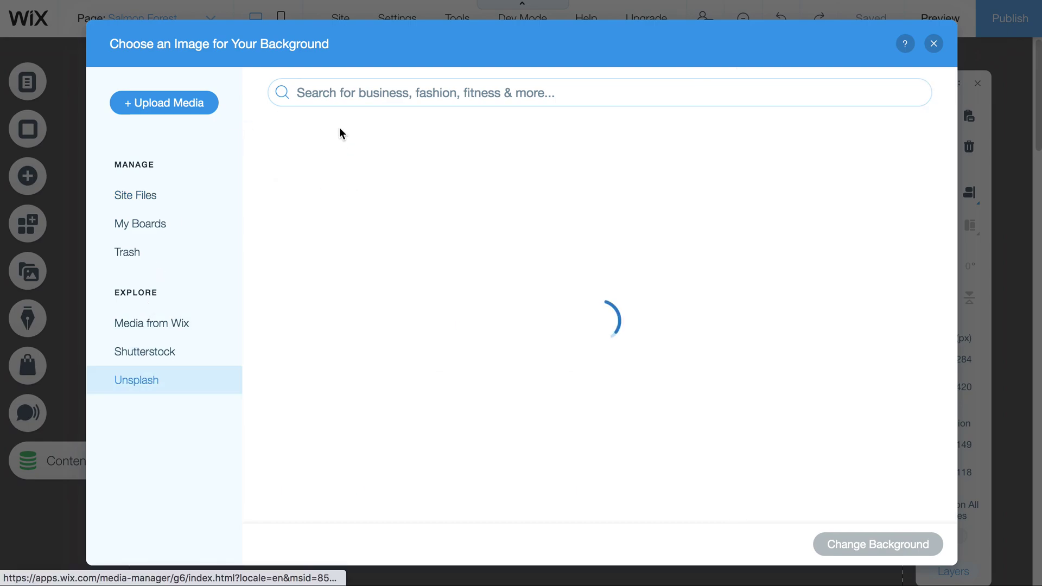
pyautogui.click(344, 95)
pyautogui.write('fish')
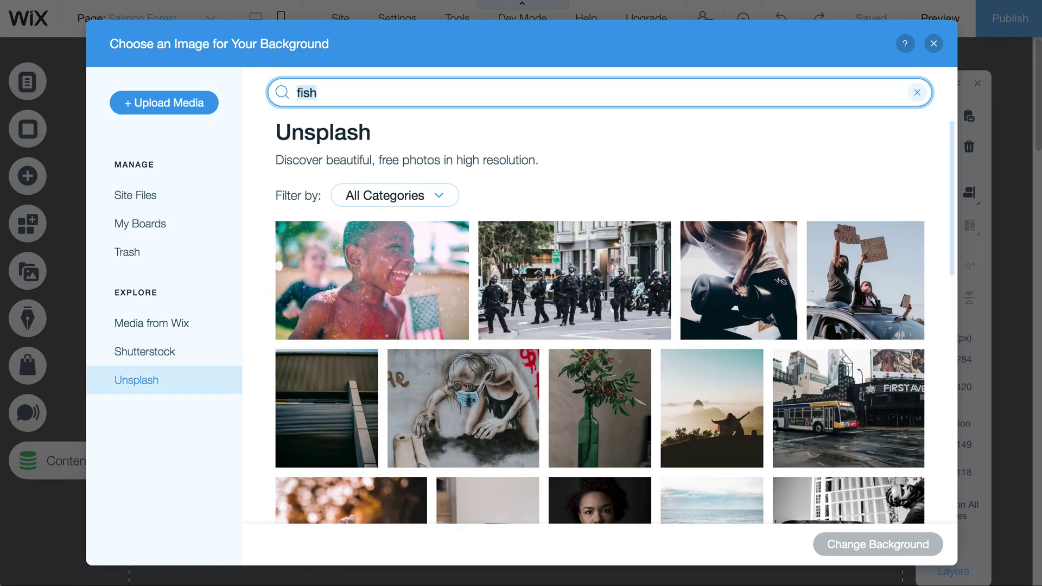
pyautogui.press('Return')
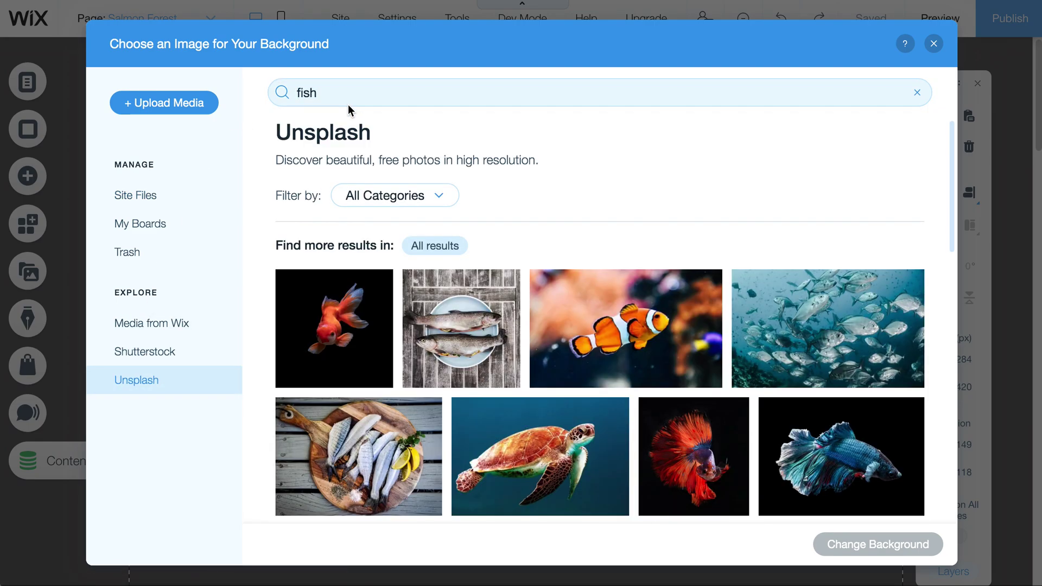
pyautogui.click(576, 432)
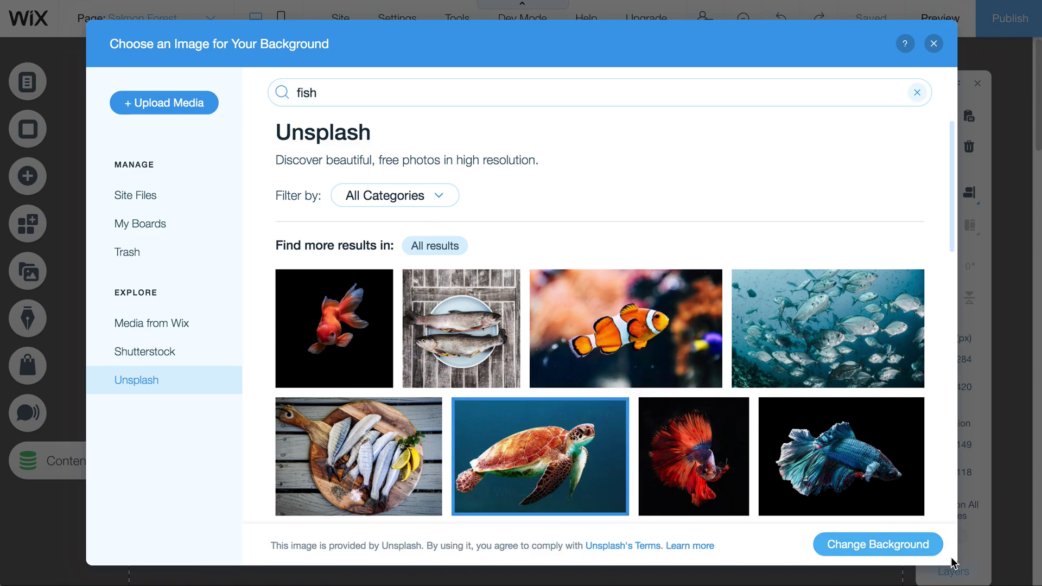
pyautogui.click(905, 550)
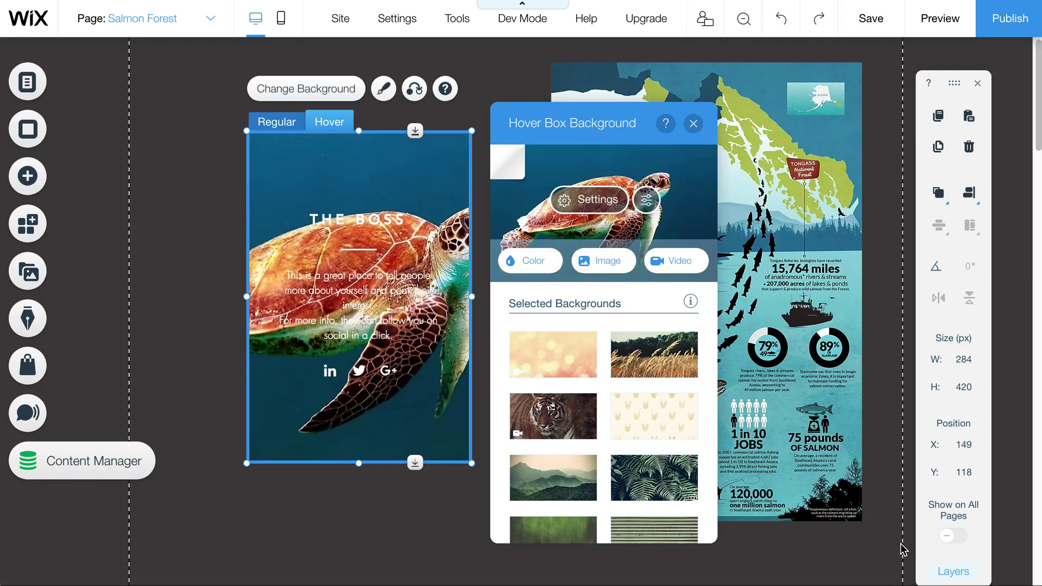
# Review the turtle background's Image Settings, then open the image in Photo Studio.
pyautogui.click(602, 208)
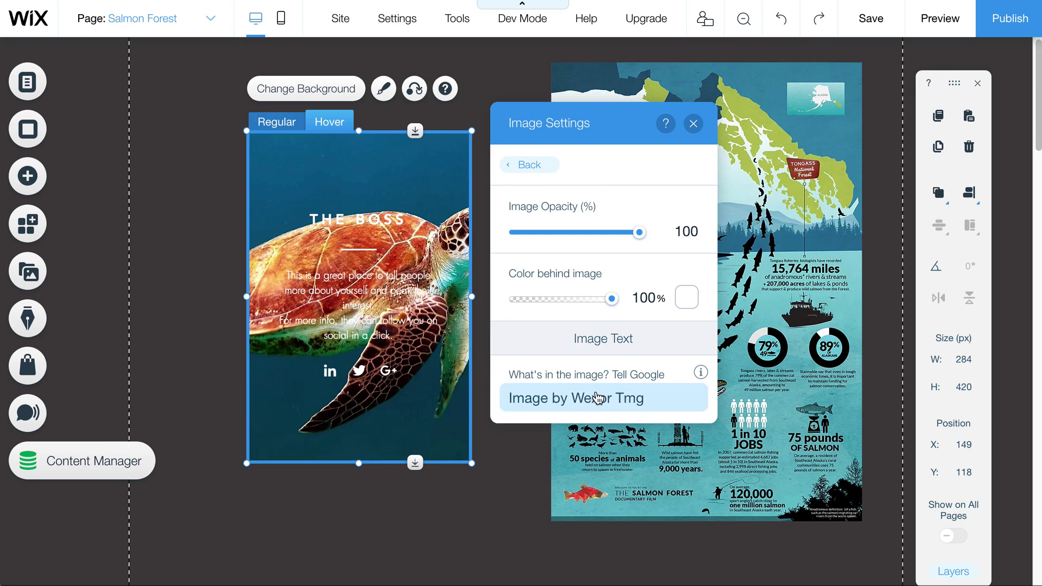
pyautogui.click(533, 165)
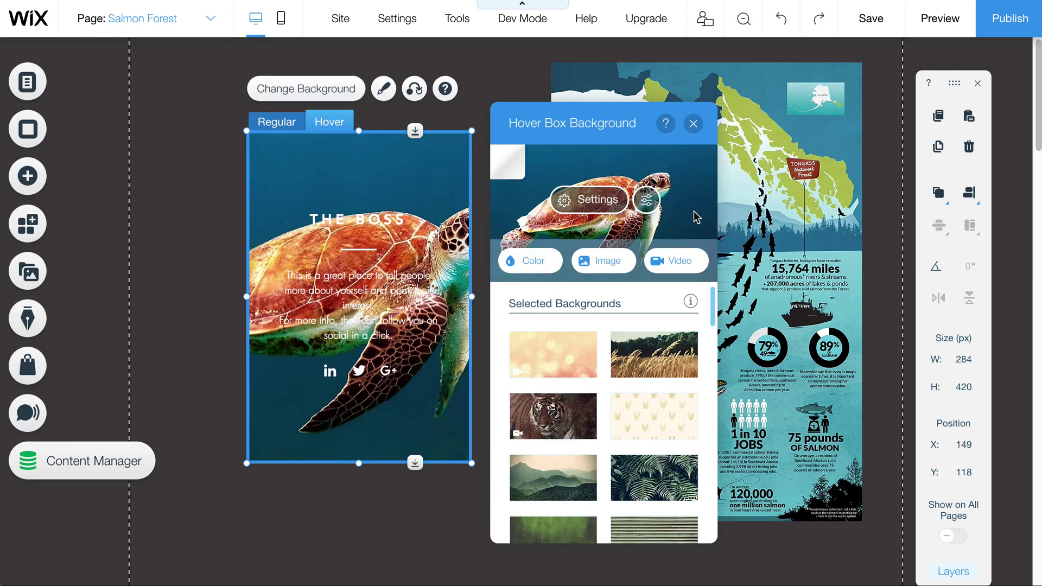
pyautogui.click(646, 201)
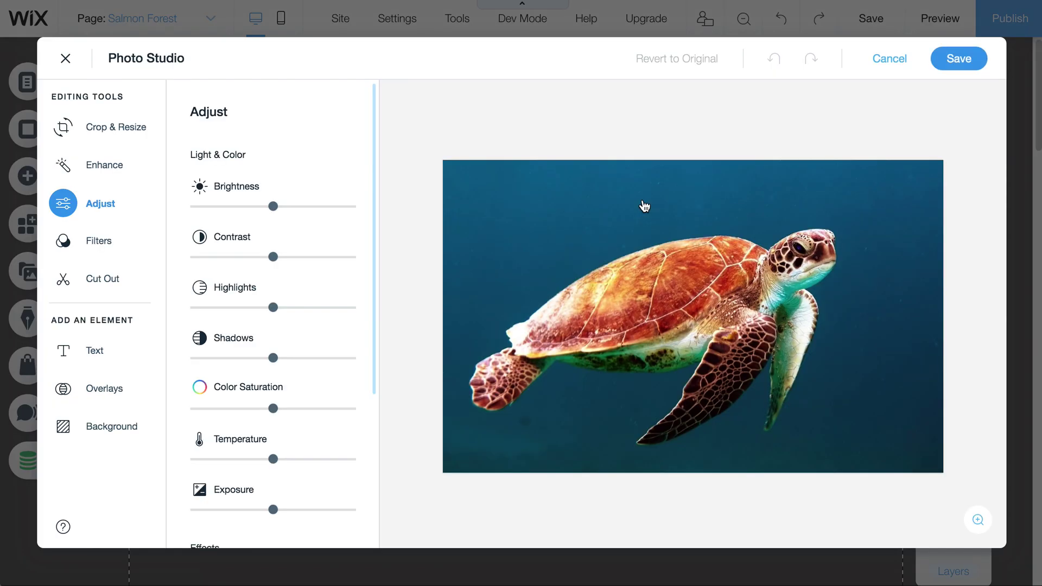
# Crop the turtle photo to a tall portrait frame and save it.
pyautogui.click(126, 129)
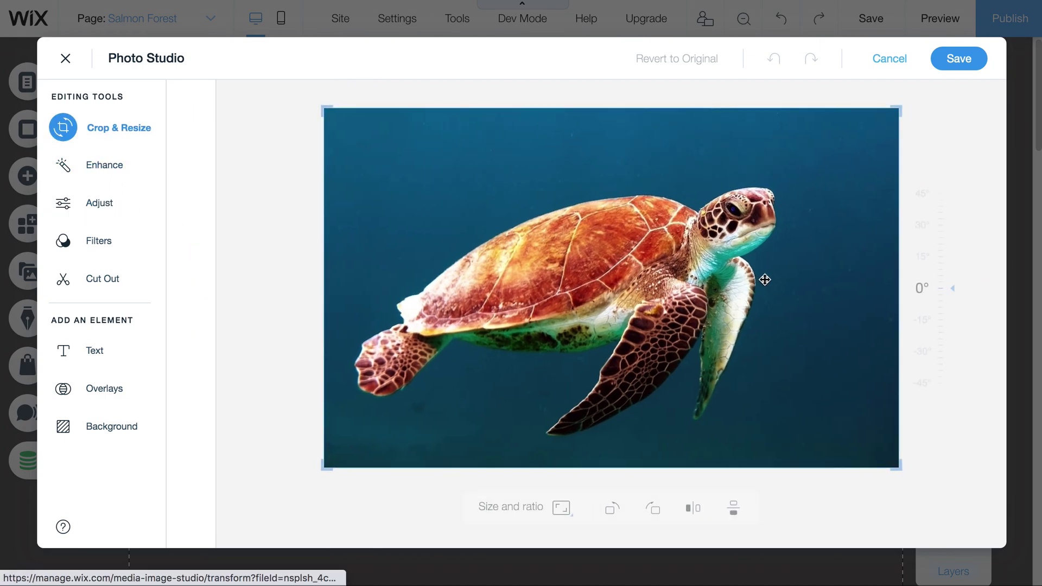
pyautogui.moveTo(871, 109); pyautogui.dragTo(759, 114)
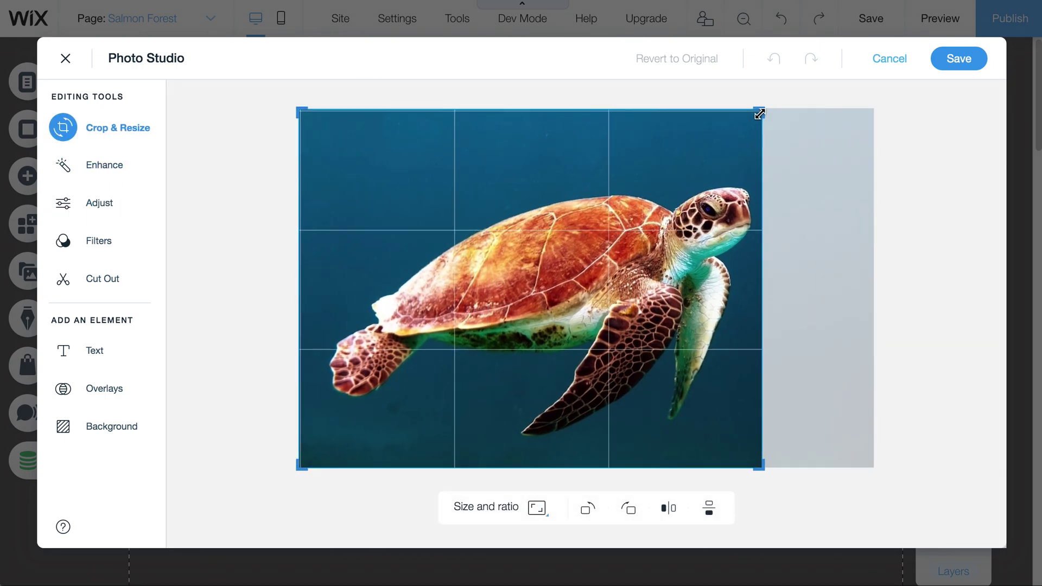
pyautogui.moveTo(353, 105); pyautogui.dragTo(538, 105)
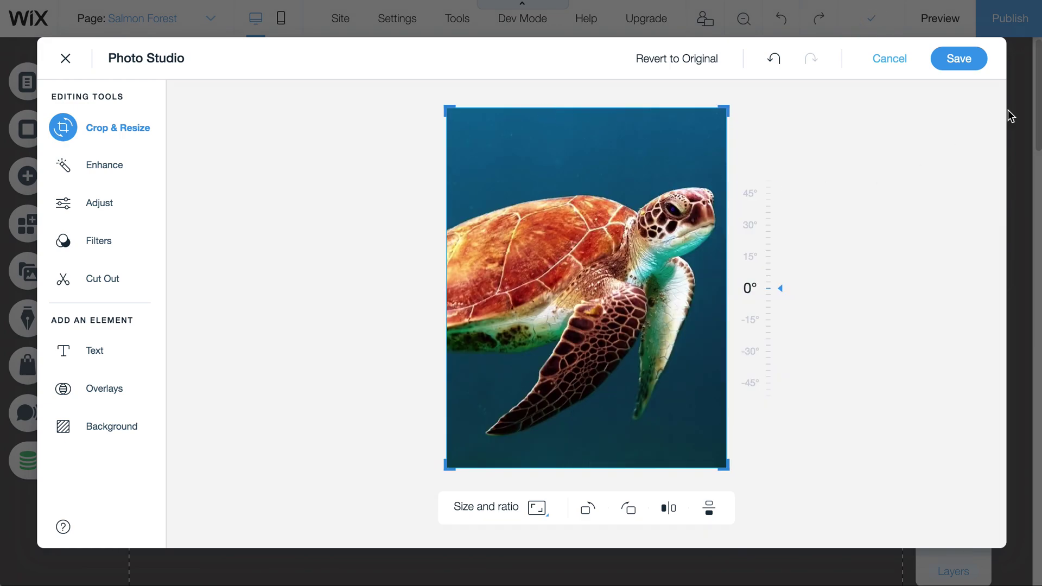
pyautogui.click(960, 58)
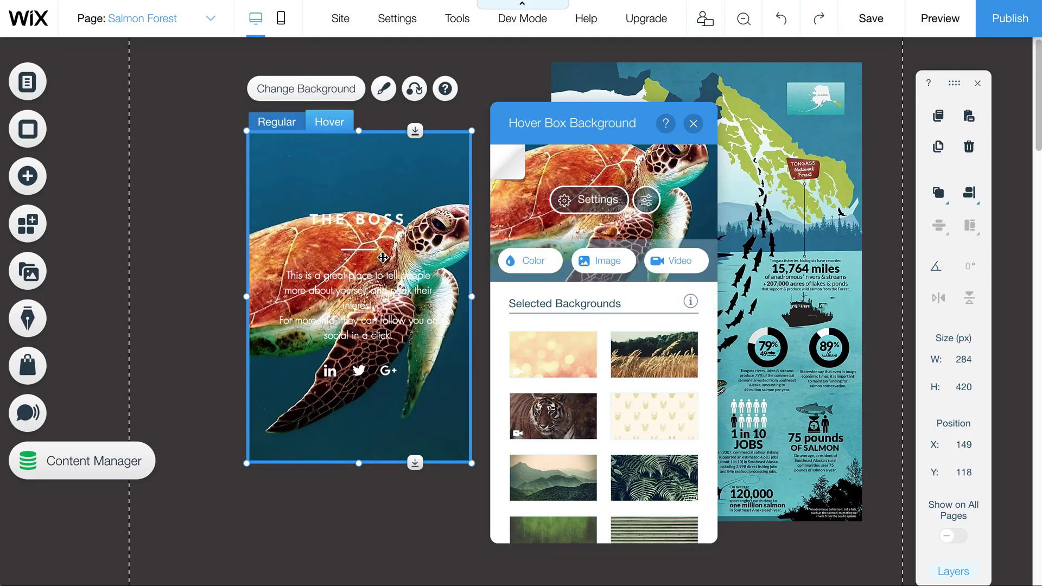
# Delete the social icons row below THE BOSS title and paragraph in the hover view.
pyautogui.click(358, 220)
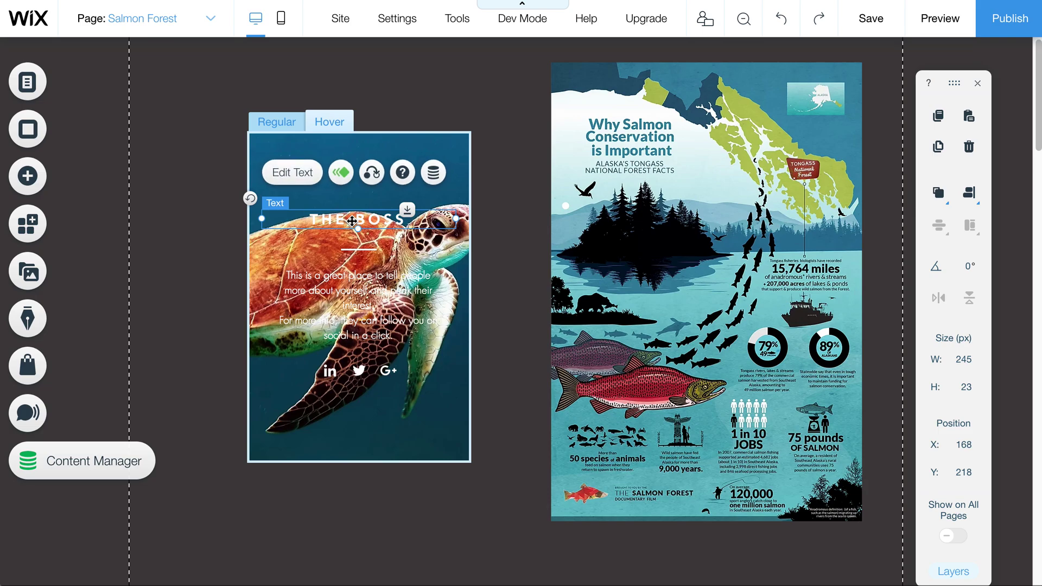
pyautogui.doubleClick(358, 220)
pyautogui.click(368, 300)
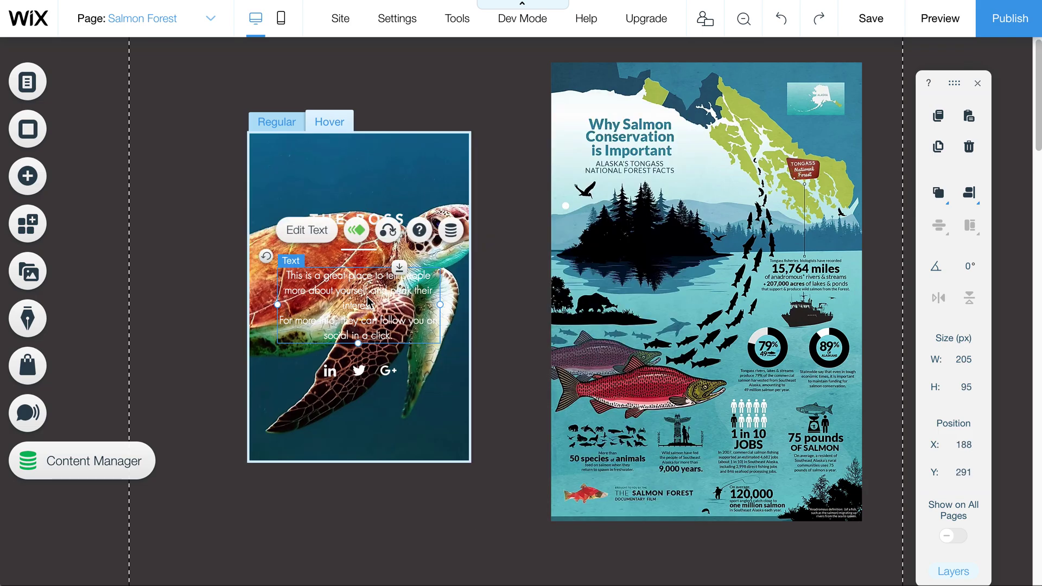
pyautogui.click(361, 370)
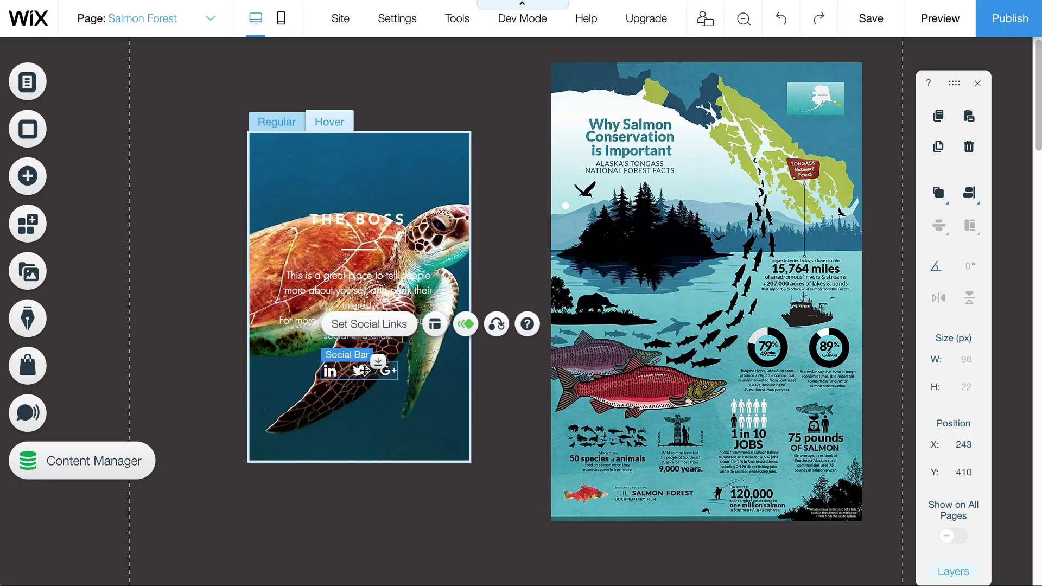
pyautogui.press('Delete')
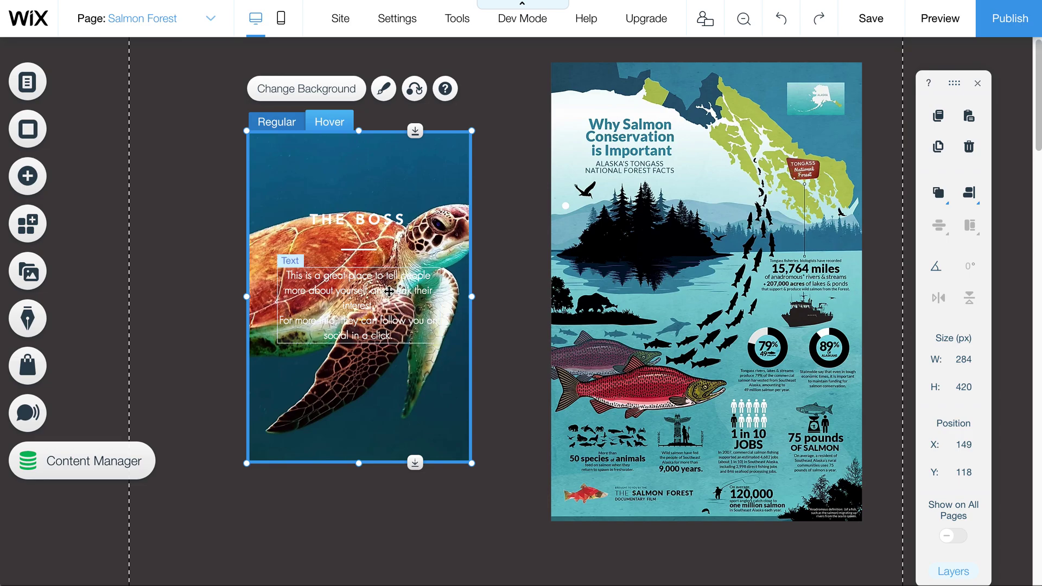
# Link THE BOSS heading to the HOME page.
pyautogui.click(351, 220)
pyautogui.doubleClick(351, 219)
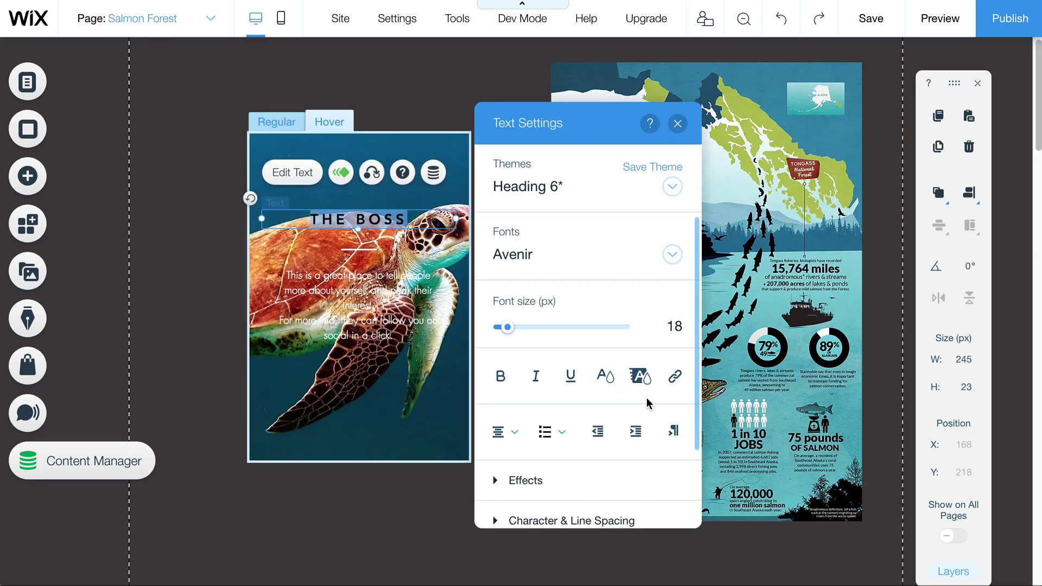
pyautogui.click(672, 380)
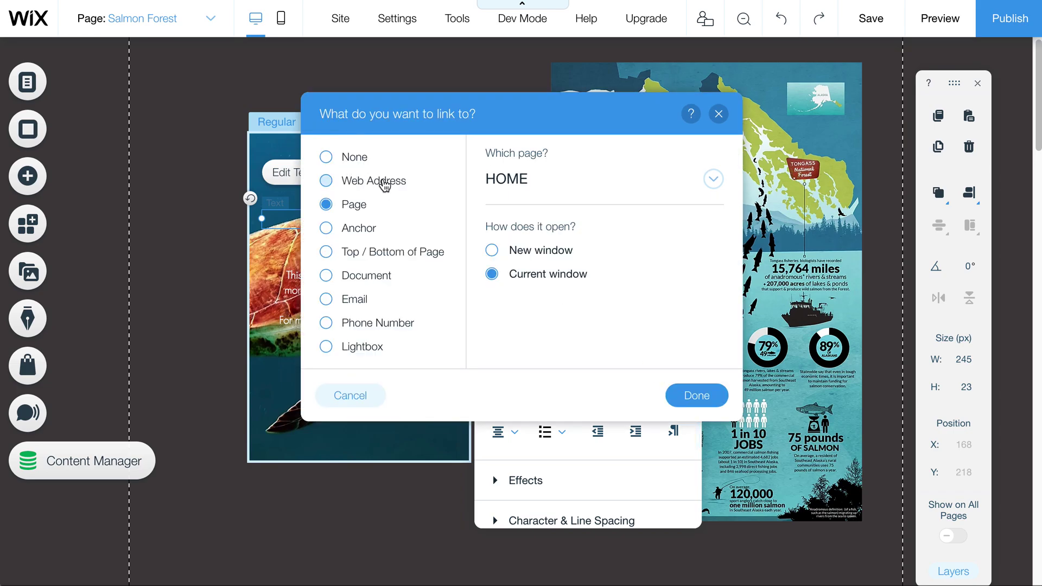
pyautogui.click(717, 402)
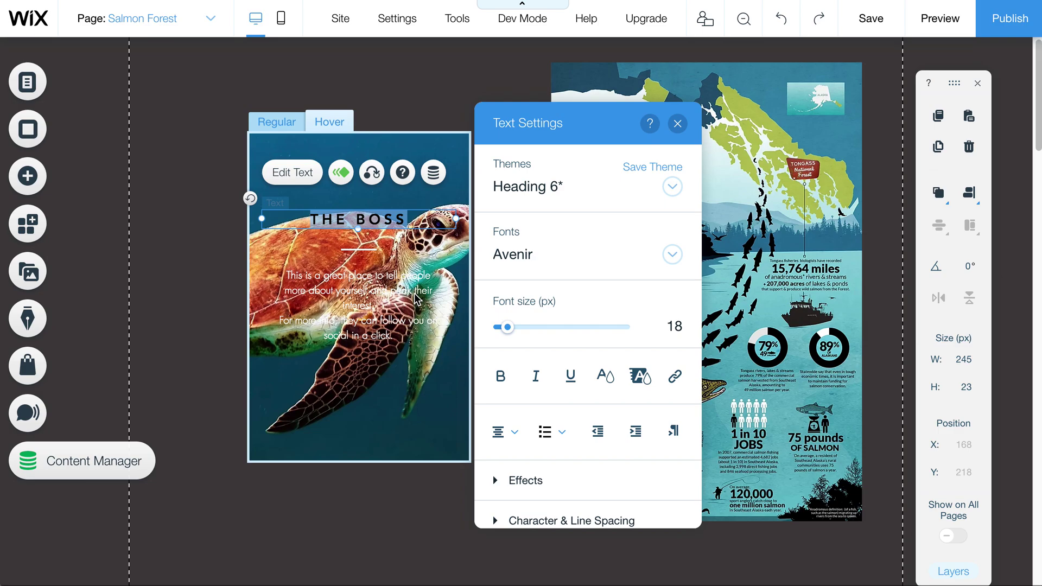
pyautogui.click(415, 298)
pyautogui.click(354, 280)
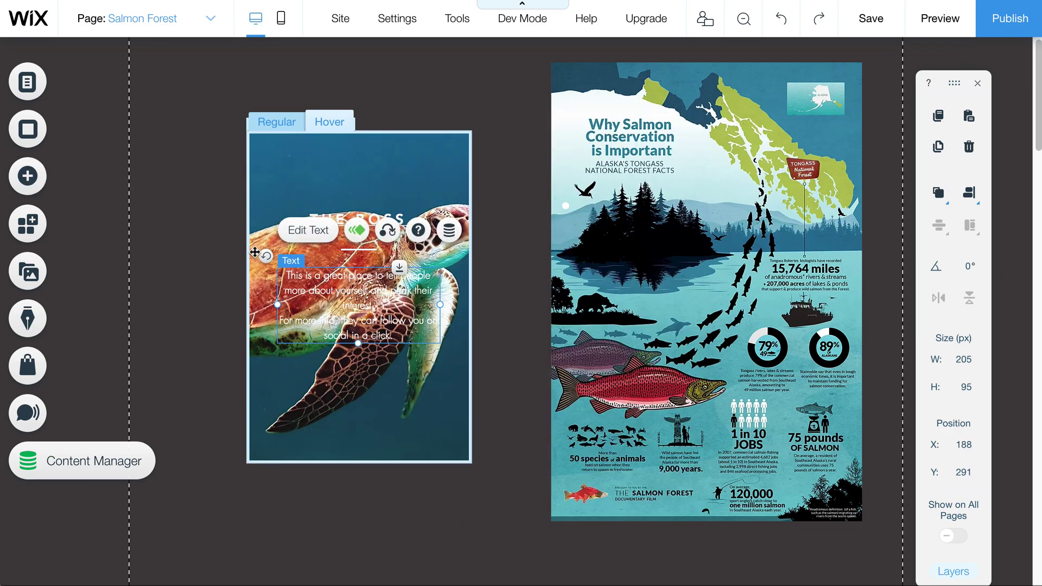
# Add a themed button and drop it onto the turtle hover box.
pyautogui.click(28, 177)
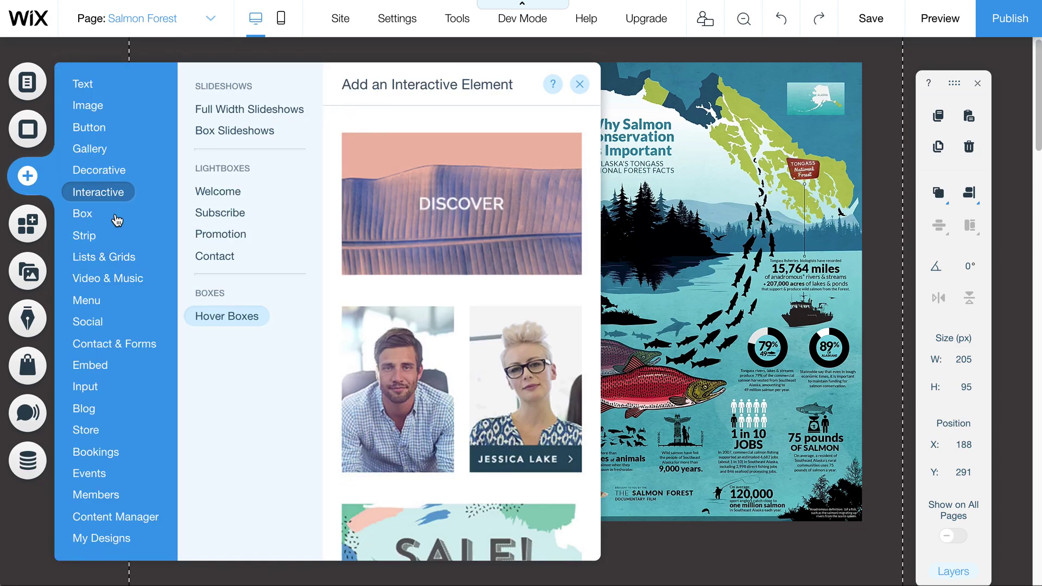
pyautogui.moveTo(96, 135)
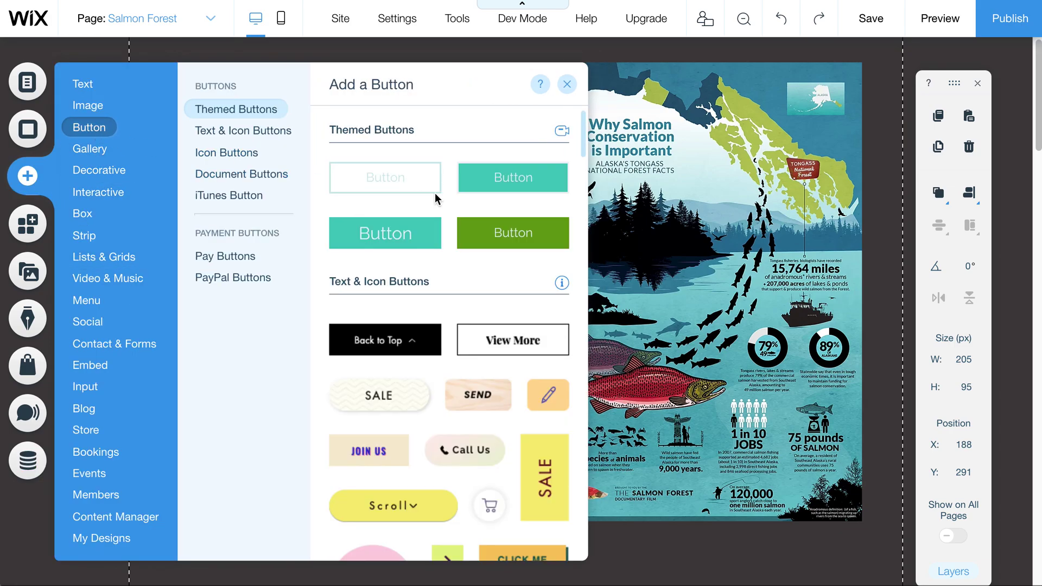
pyautogui.click(407, 183)
pyautogui.moveTo(507, 315); pyautogui.dragTo(353, 376)
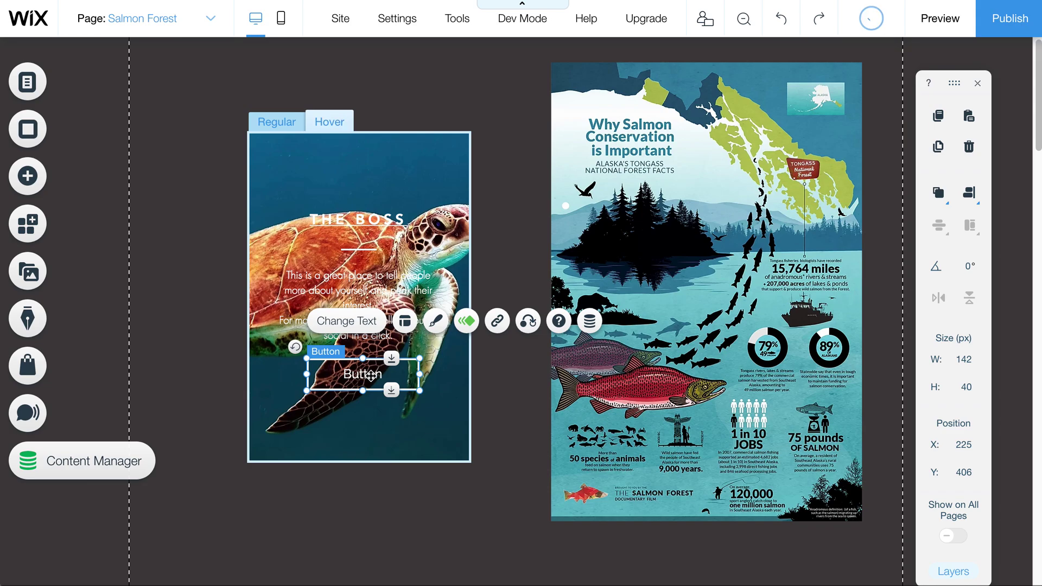
# Stretch the button to cover the whole hover box at about 262×404.
pyautogui.moveTo(517, 329); pyautogui.dragTo(473, 347)
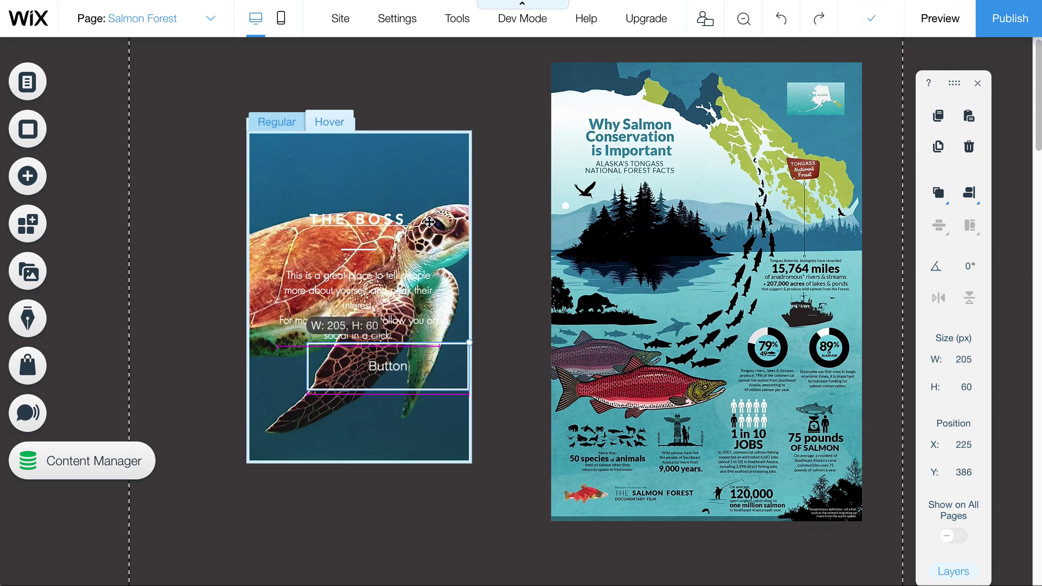
pyautogui.moveTo(388, 349); pyautogui.dragTo(380, 129)
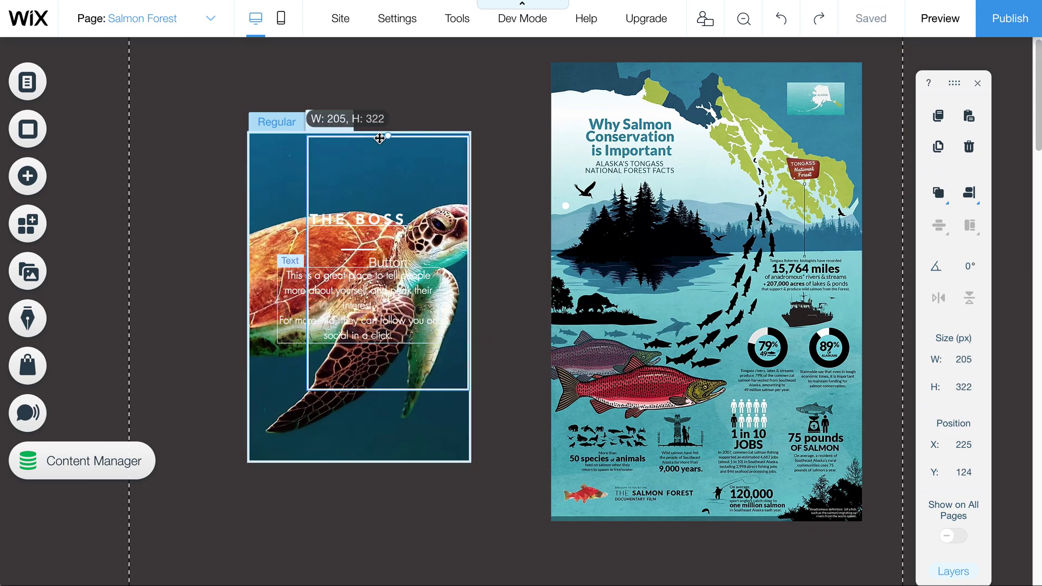
pyautogui.moveTo(307, 261); pyautogui.dragTo(251, 255)
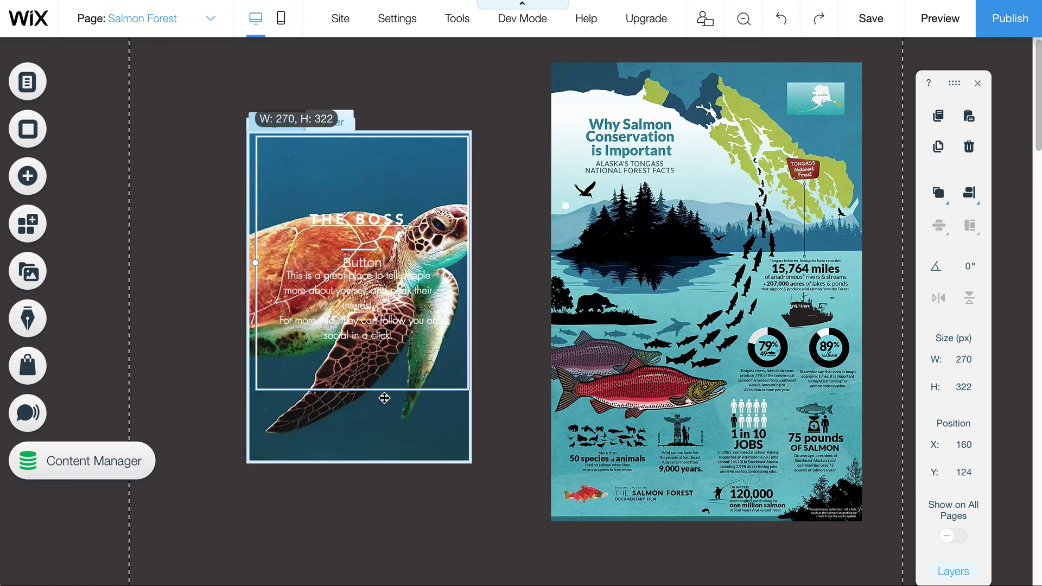
pyautogui.moveTo(362, 389); pyautogui.dragTo(343, 456)
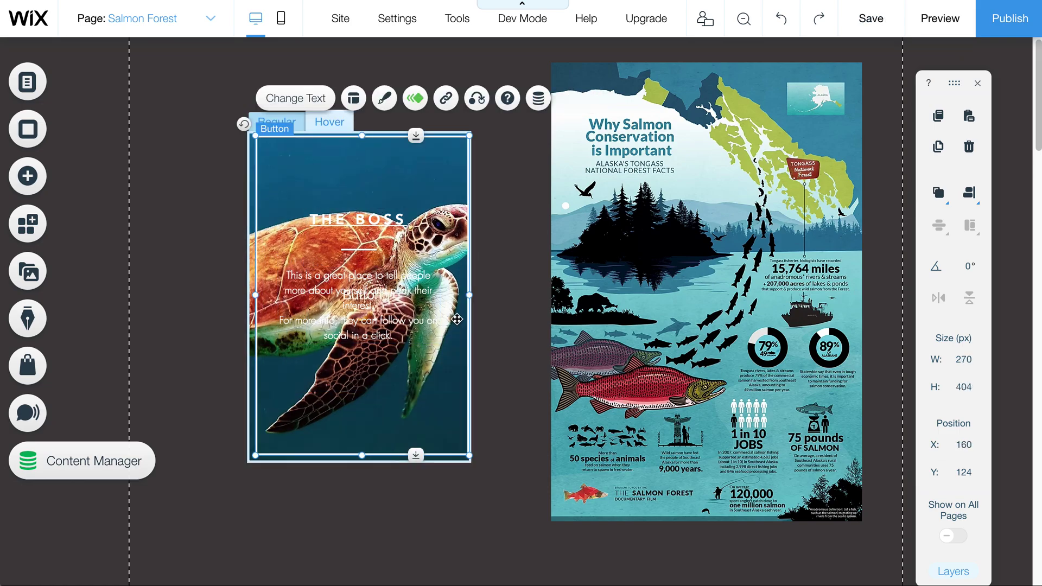
pyautogui.moveTo(472, 296); pyautogui.dragTo(464, 295)
# Delete the button's 'Button' label text and link it to the HOME page.
pyautogui.doubleClick(379, 179)
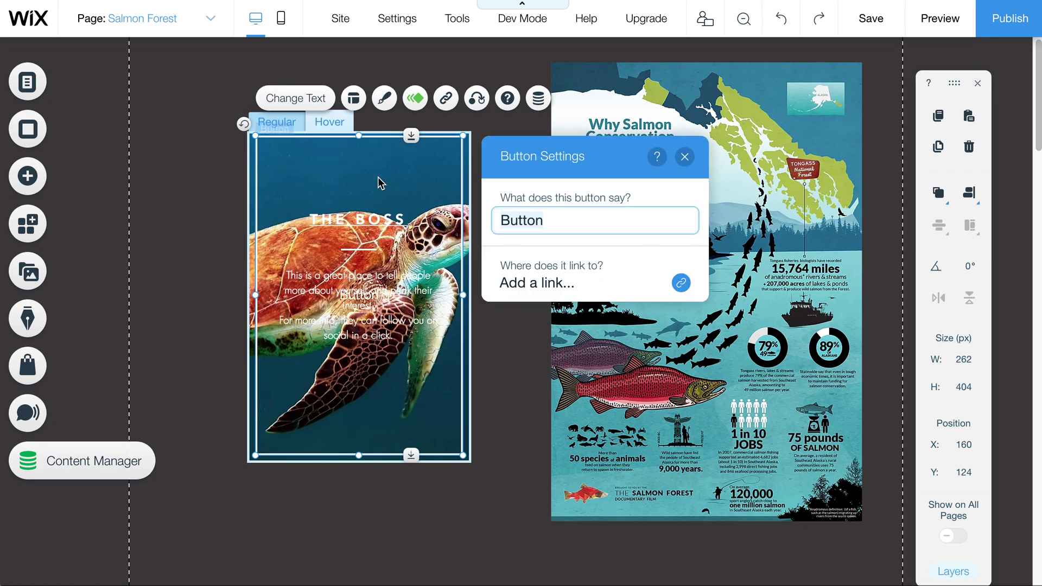
pyautogui.moveTo(545, 219); pyautogui.dragTo(503, 215)
pyautogui.press('BackSpace')
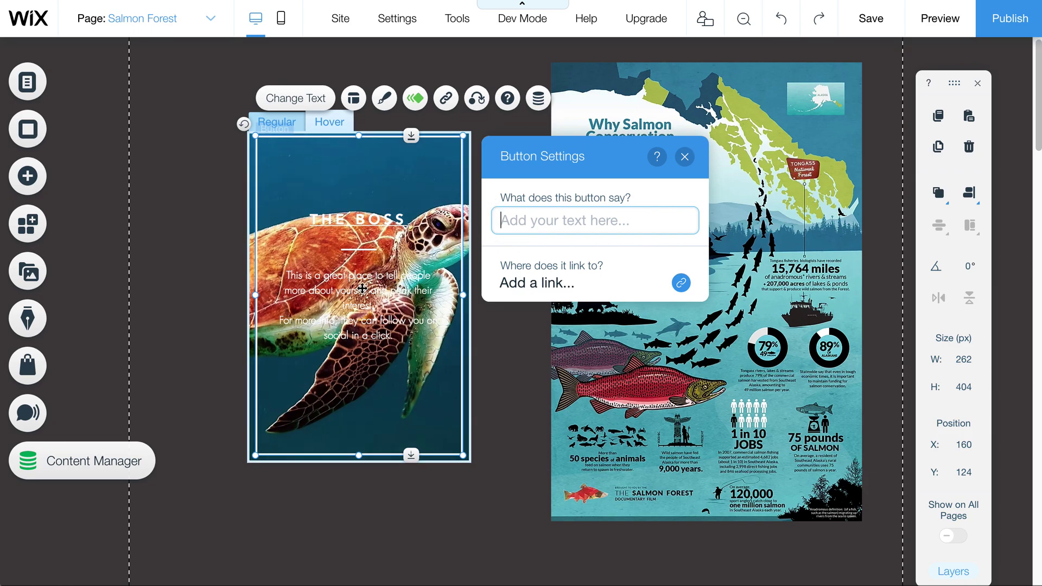
pyautogui.click(572, 287)
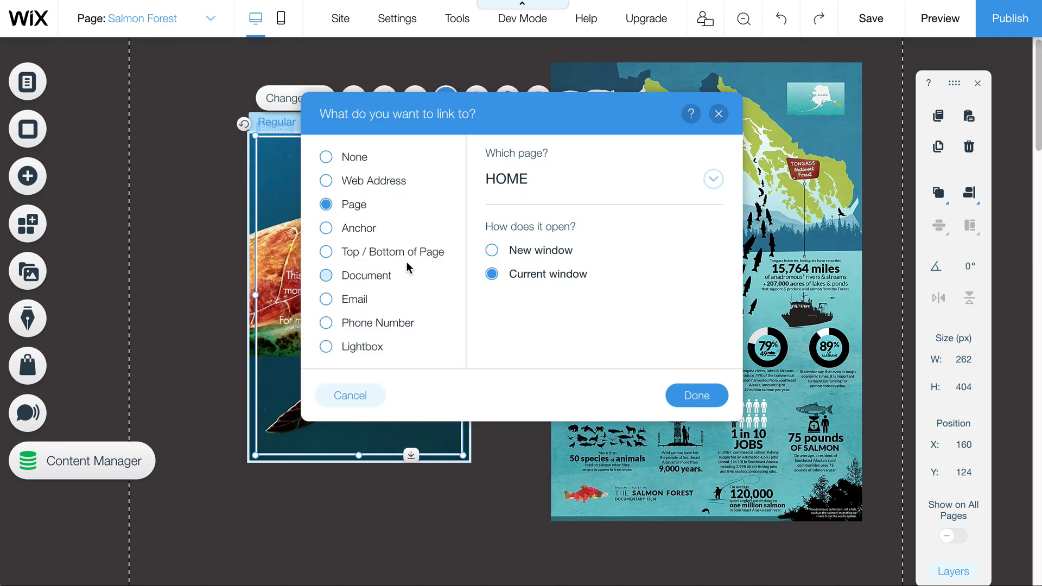
pyautogui.click(708, 398)
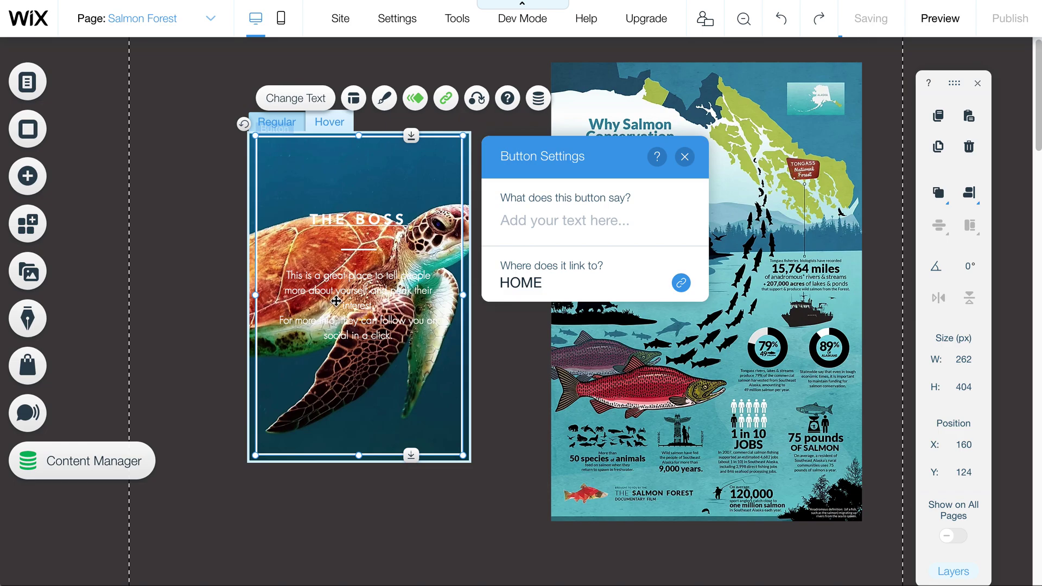
# Resize the button so it fills the box again.
pyautogui.moveTo(360, 139); pyautogui.dragTo(366, 375)
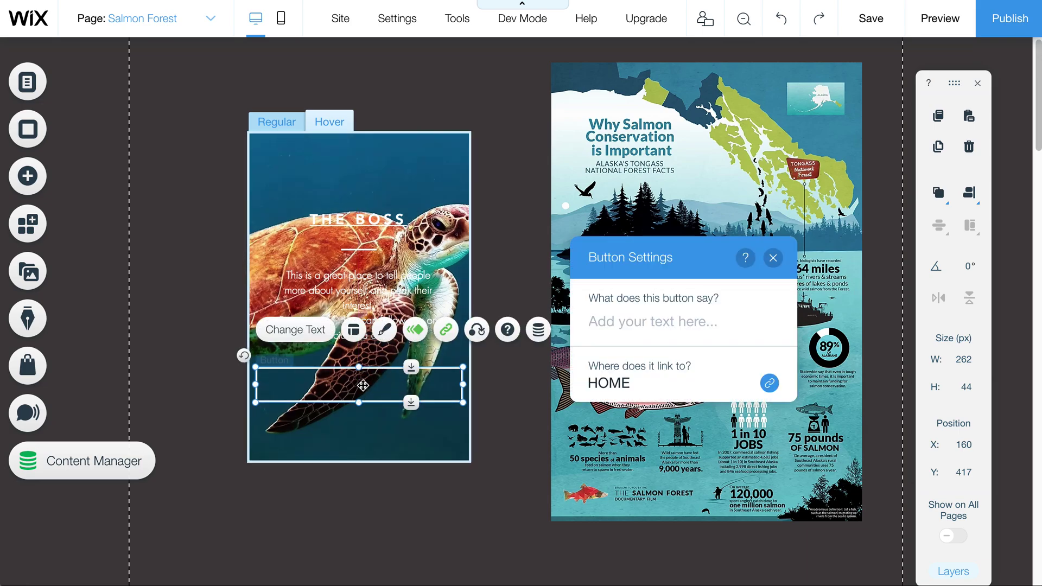
pyautogui.moveTo(360, 367); pyautogui.dragTo(348, 143)
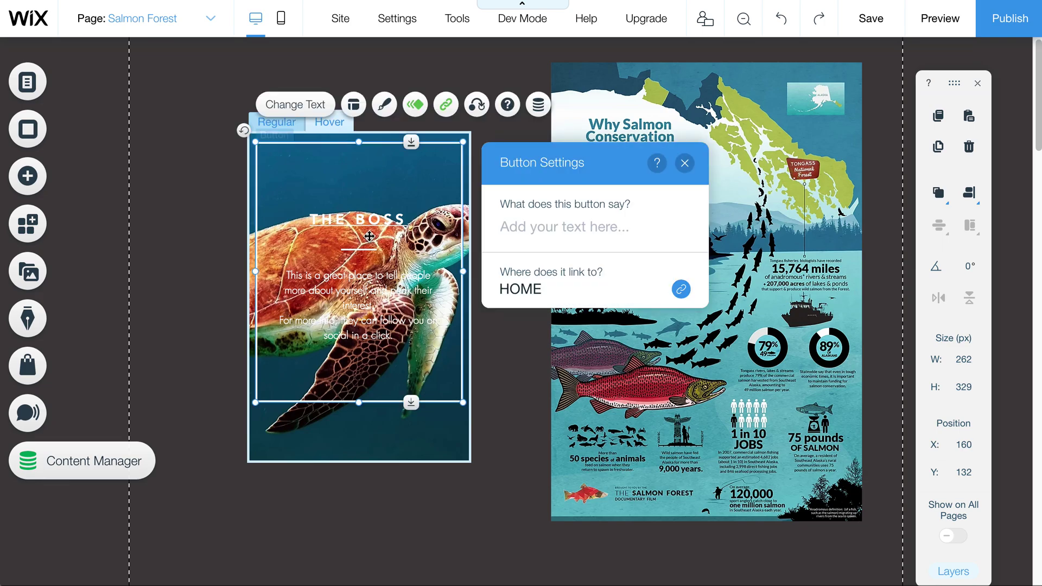
pyautogui.moveTo(358, 402); pyautogui.dragTo(356, 446)
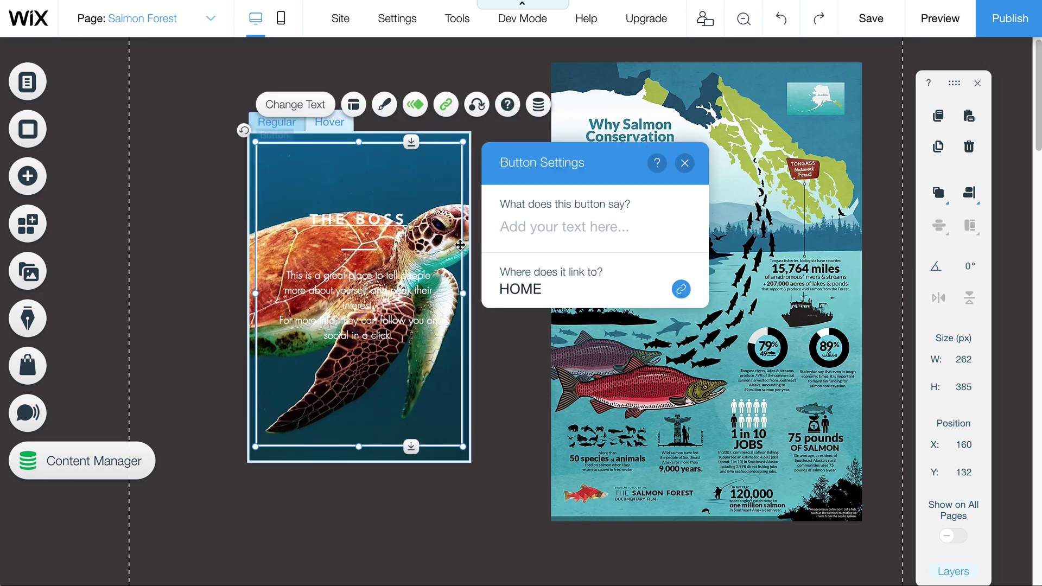
# Set the button's regular-state border opacity and border width to 0.
pyautogui.click(385, 105)
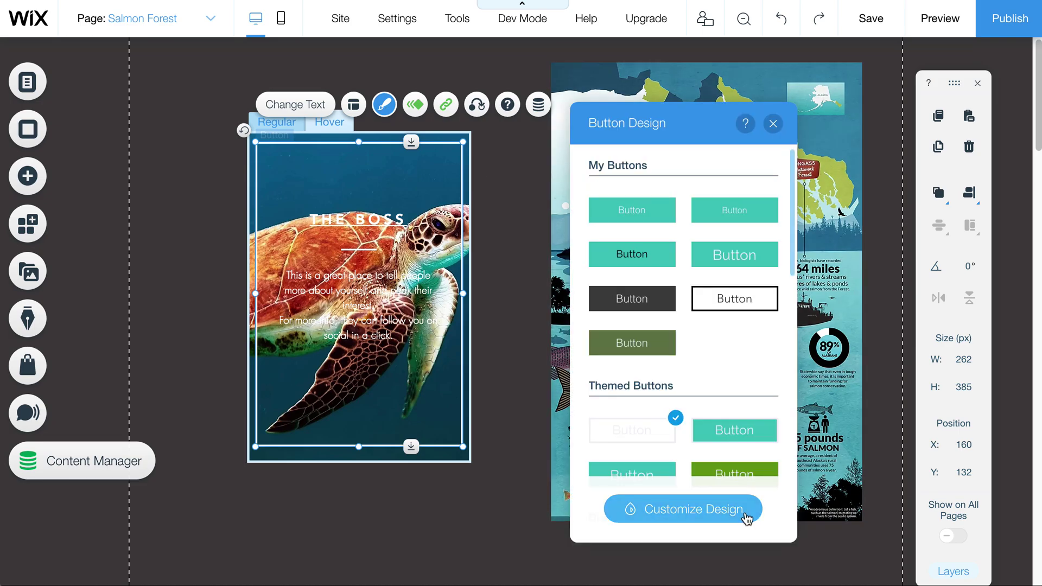
pyautogui.click(719, 514)
pyautogui.click(661, 347)
pyautogui.moveTo(688, 365); pyautogui.dragTo(629, 365)
pyautogui.moveTo(645, 440); pyautogui.dragTo(604, 433)
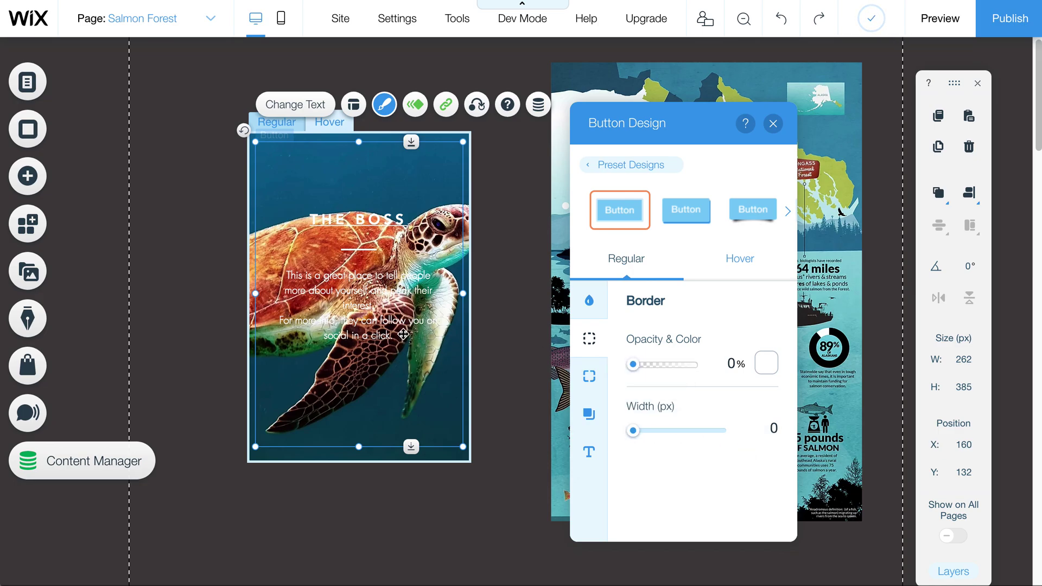
# Lower the button's hover-state background fill opacity to 0%.
pyautogui.click(748, 259)
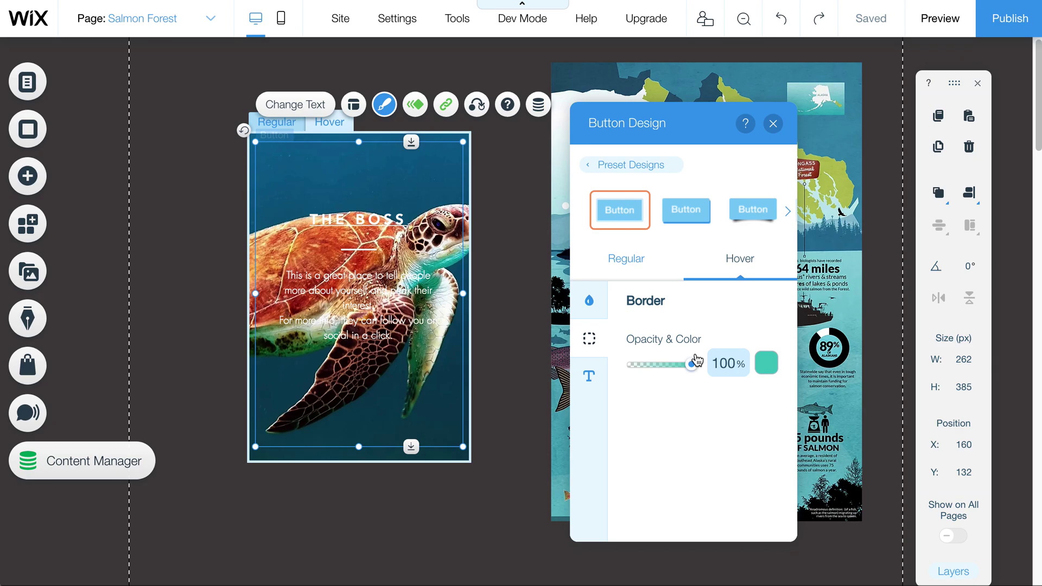
pyautogui.click(590, 301)
pyautogui.click(692, 364)
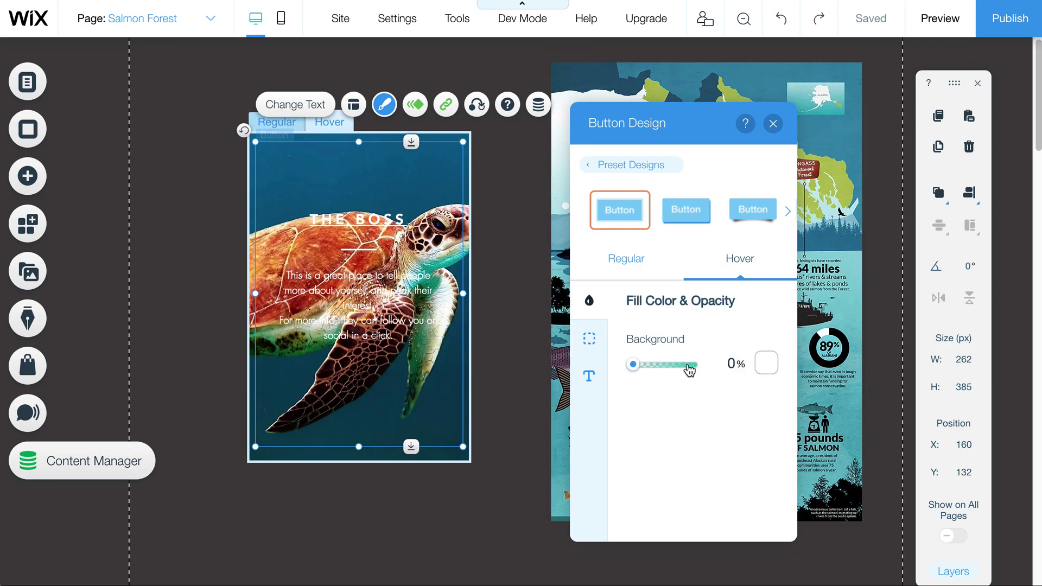
pyautogui.moveTo(697, 365); pyautogui.dragTo(600, 365)
# Shrink the button to a short strip at the box bottom and select the turtle hover box.
pyautogui.moveTo(358, 143); pyautogui.dragTo(358, 405)
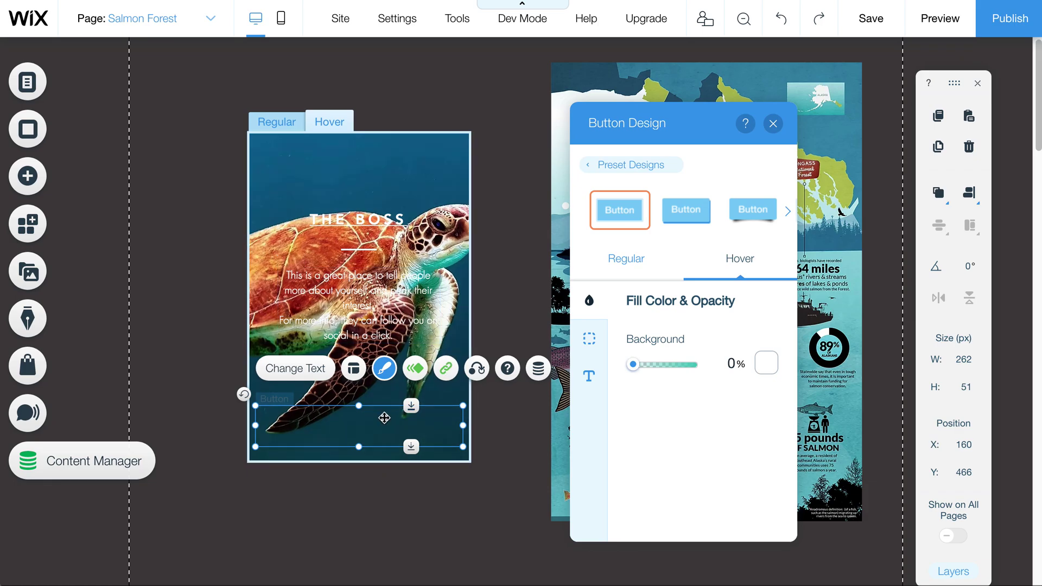
pyautogui.click(369, 328)
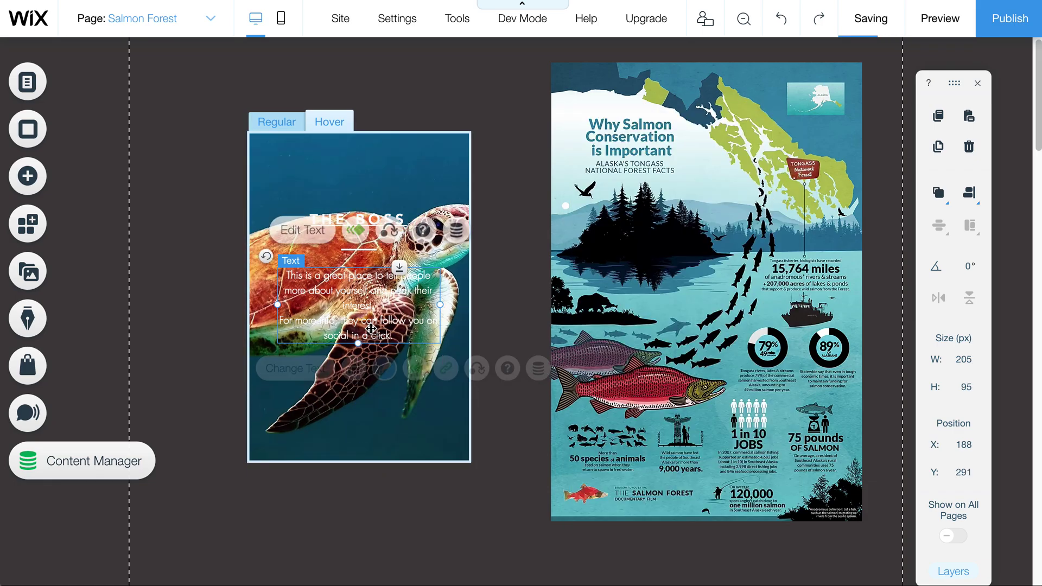
pyautogui.click(433, 157)
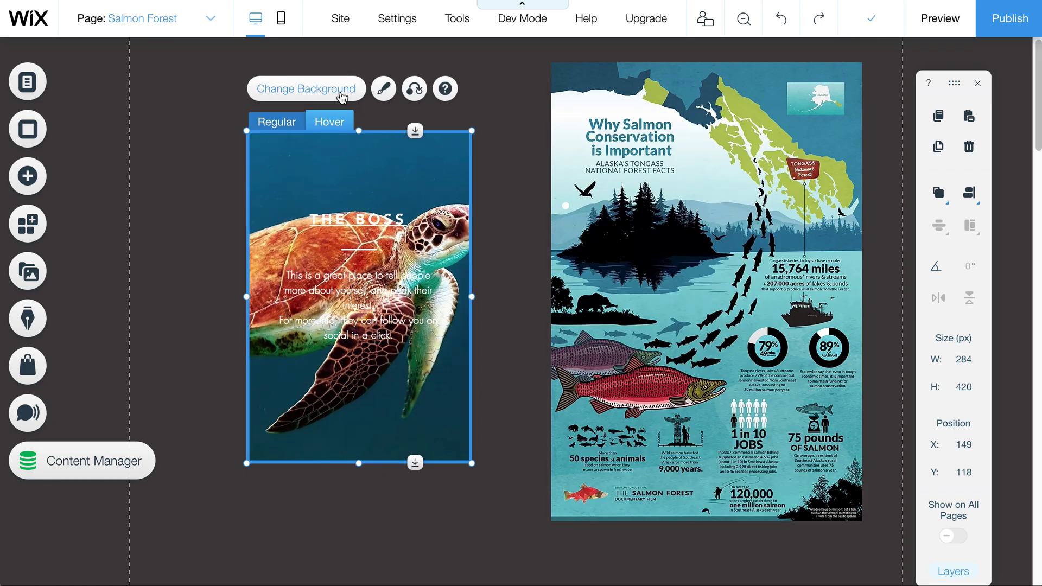
# Put black behind the turtle background image and set the image opacity to 33.
pyautogui.click(306, 88)
pyautogui.click(647, 201)
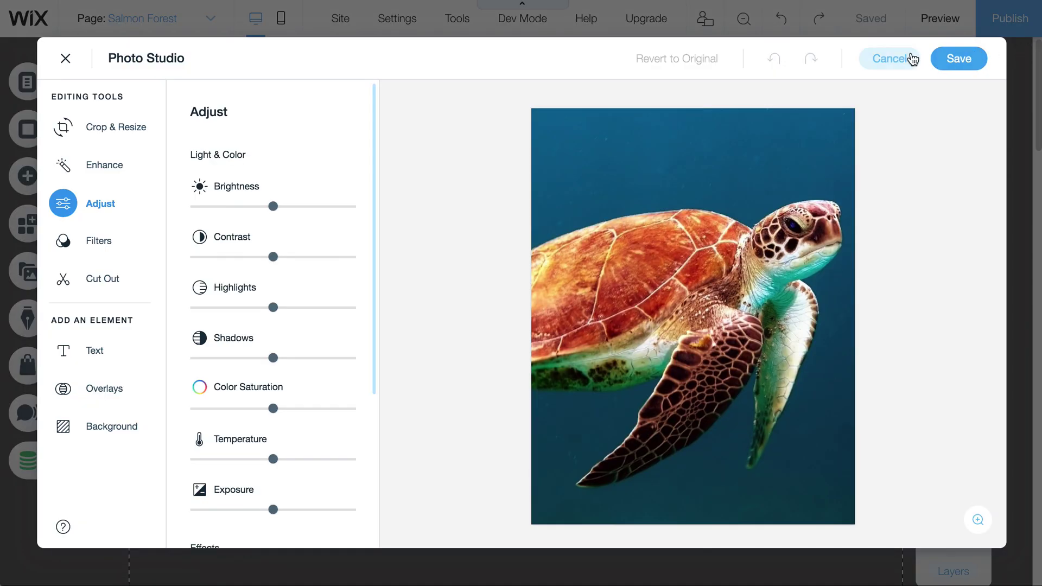
pyautogui.click(913, 59)
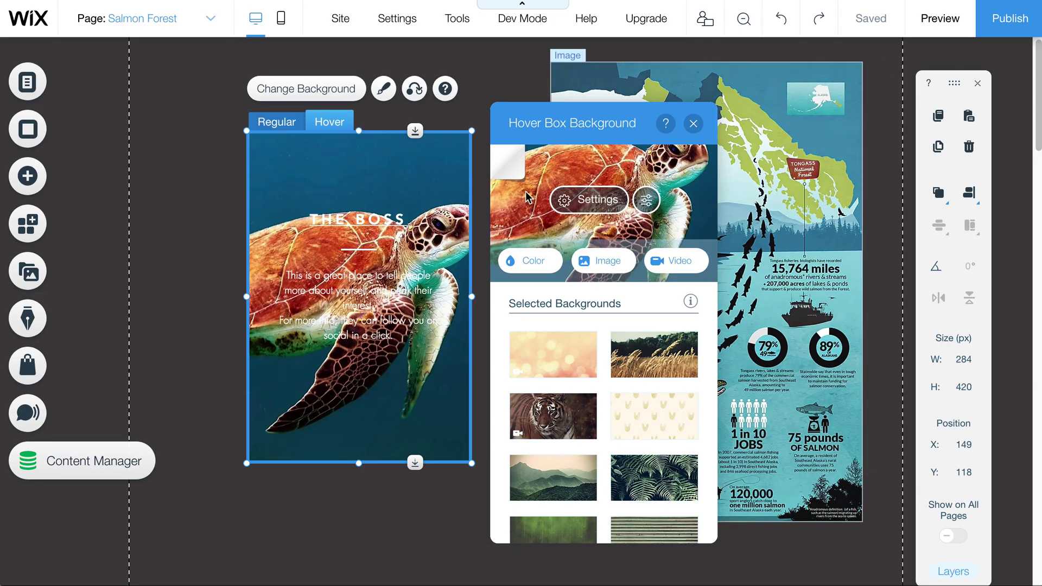
pyautogui.click(595, 202)
pyautogui.moveTo(637, 233); pyautogui.dragTo(549, 236)
pyautogui.click(571, 234)
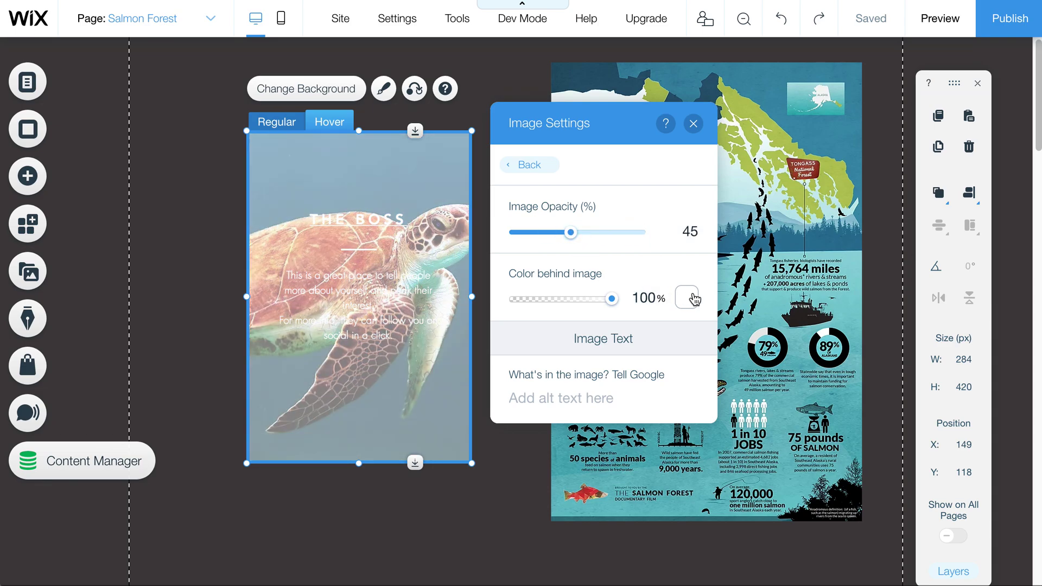
pyautogui.click(687, 298)
pyautogui.click(705, 328)
pyautogui.moveTo(570, 233)
pyautogui.mouseDown()
pyautogui.moveTo(534, 234)
pyautogui.moveTo(556, 234)
pyautogui.mouseUp()
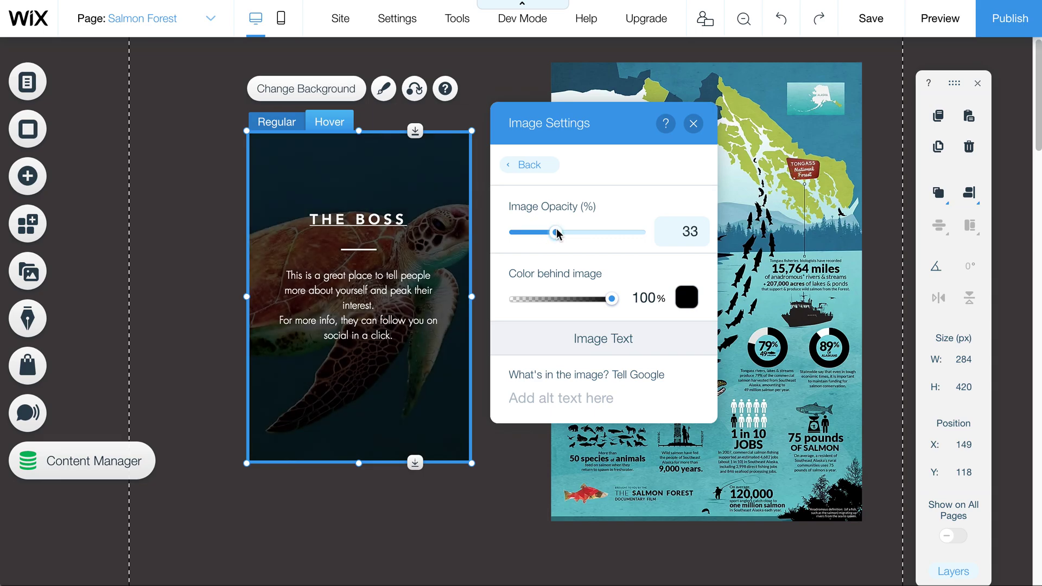
pyautogui.click(478, 523)
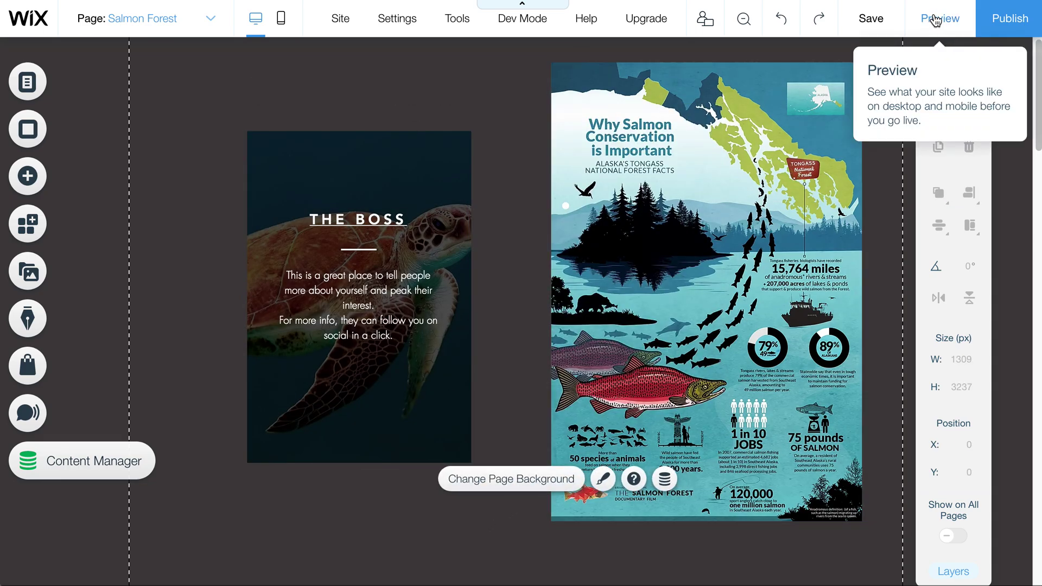
# Preview the site, then stretch the dark panel upward in the box's hover view.
pyautogui.click(939, 18)
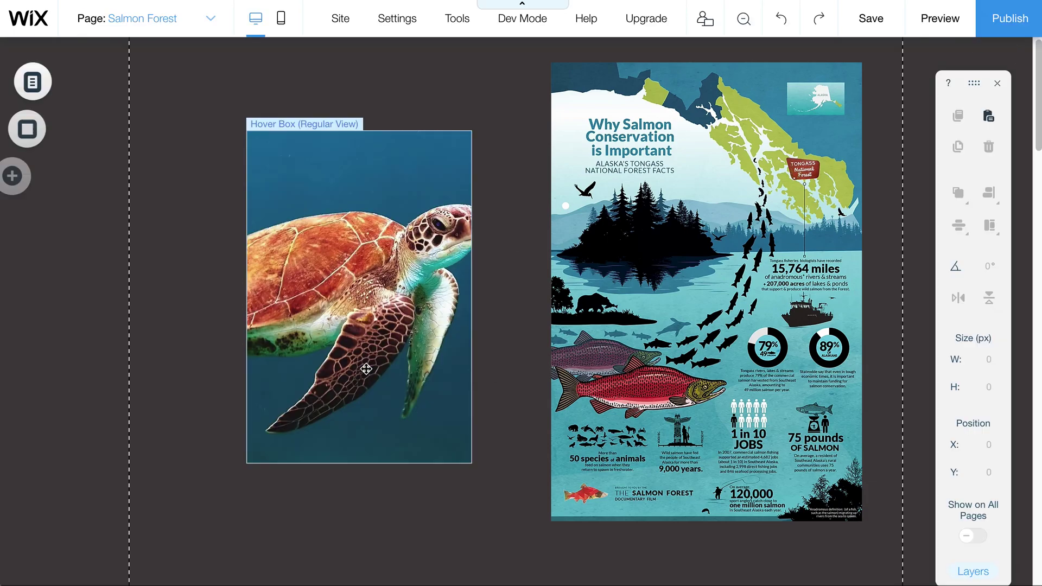
pyautogui.click(367, 344)
pyautogui.click(328, 122)
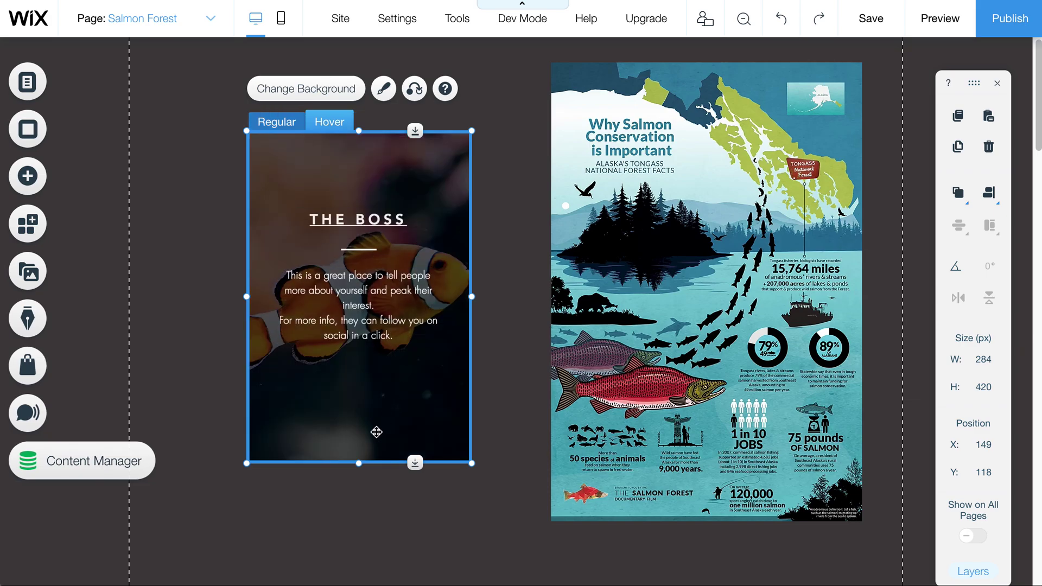
pyautogui.click(361, 412)
pyautogui.moveTo(358, 402); pyautogui.dragTo(331, 236)
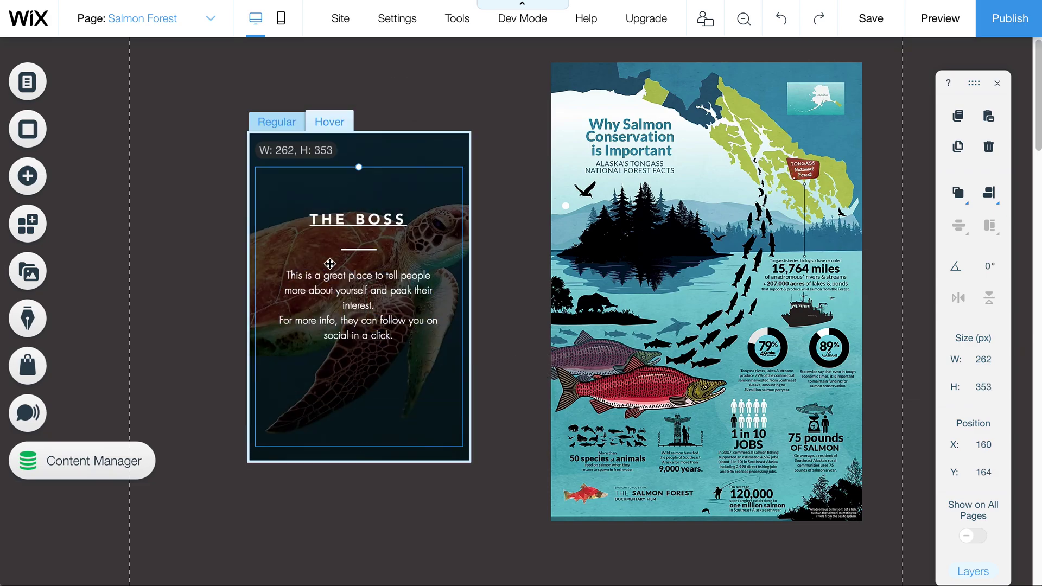
# Remove the link from THE BOSS title and stretch the dark panel to the box top.
pyautogui.click(368, 218)
pyautogui.doubleClick(368, 219)
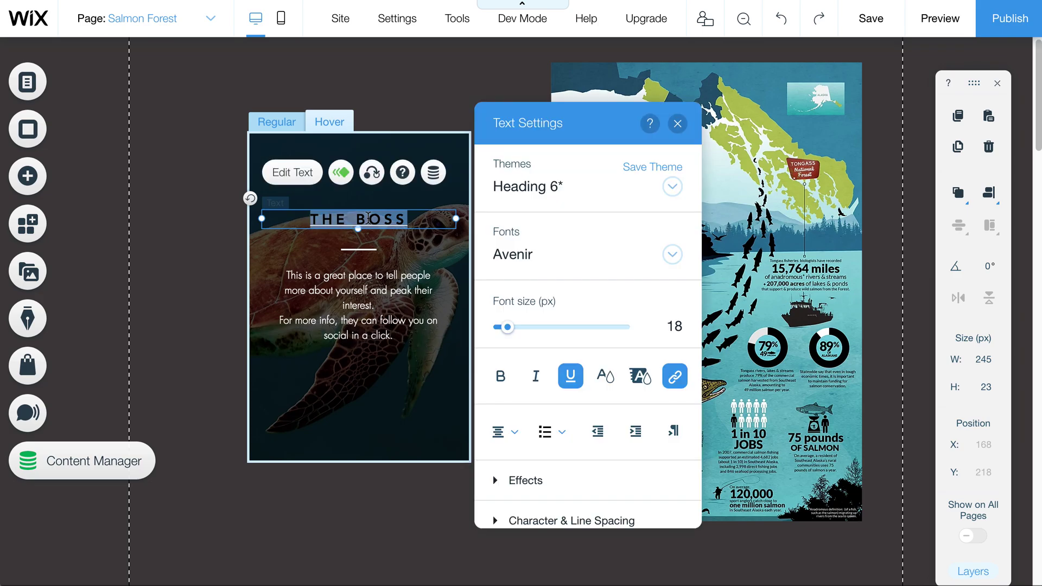
pyautogui.click(678, 345)
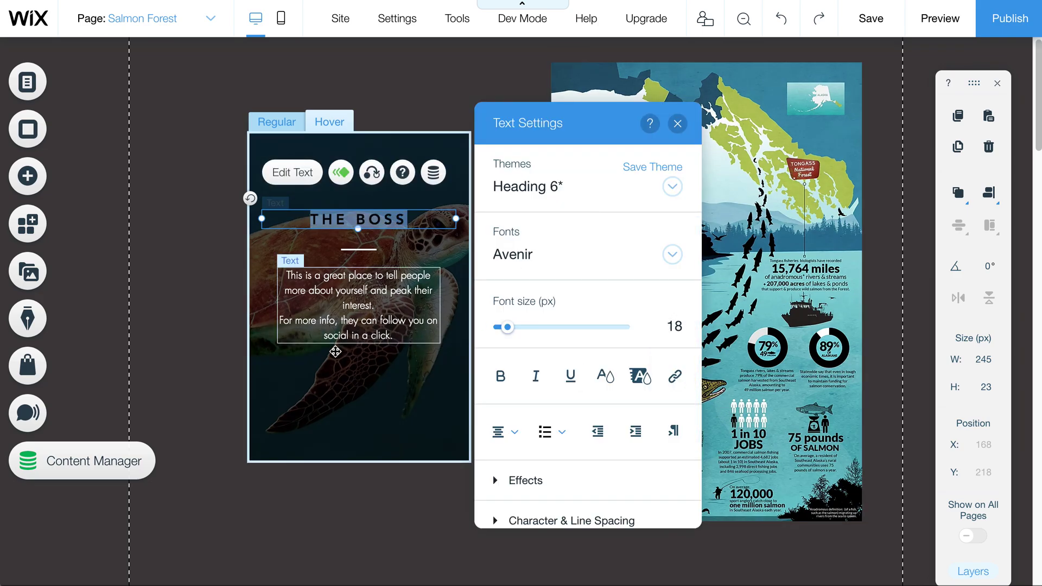
pyautogui.click(385, 404)
pyautogui.click(362, 405)
pyautogui.moveTo(361, 366); pyautogui.dragTo(351, 144)
pyautogui.click(941, 21)
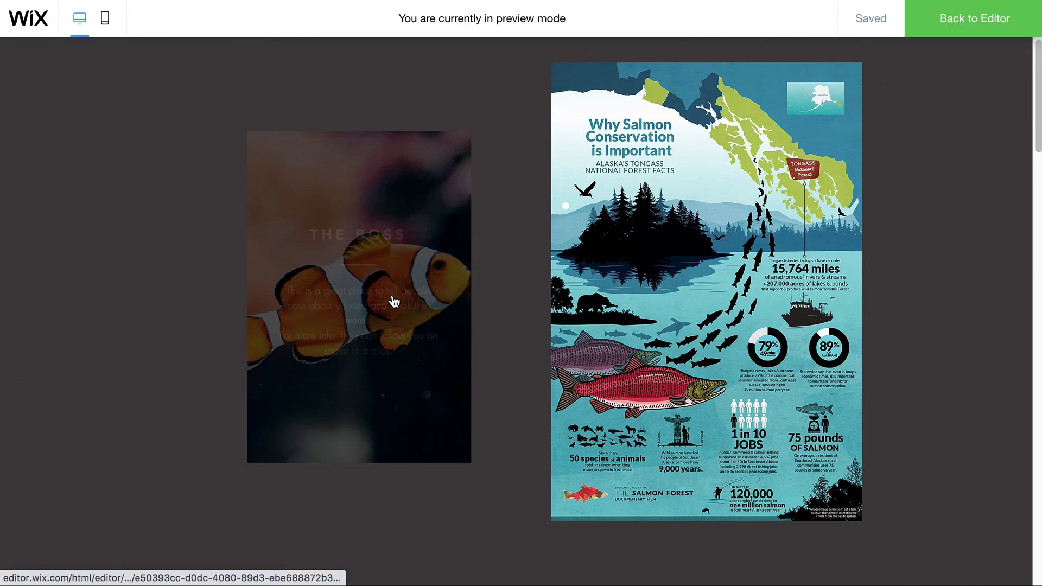
pyautogui.moveTo(391, 298)
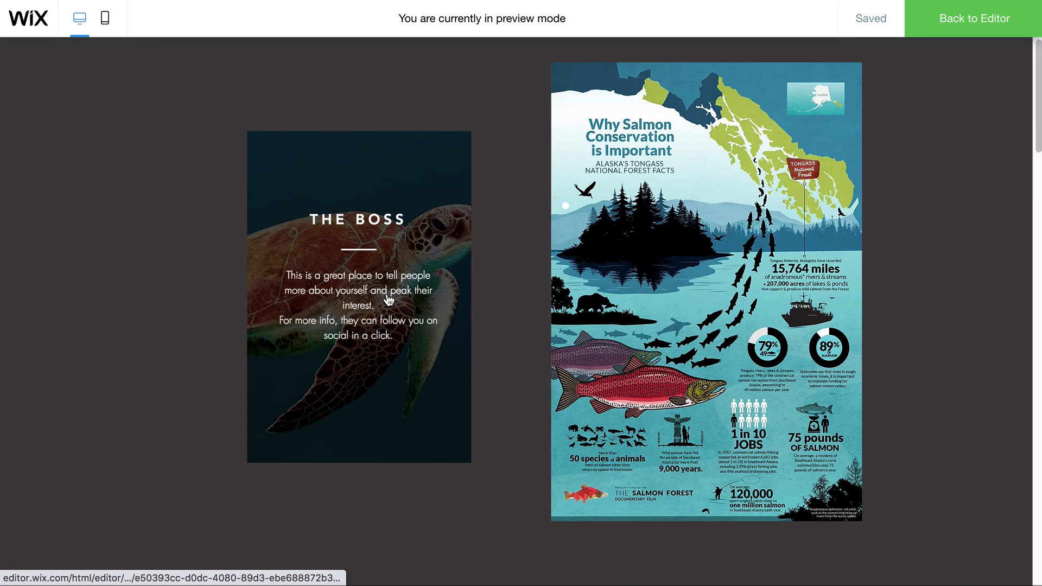
pyautogui.click(985, 19)
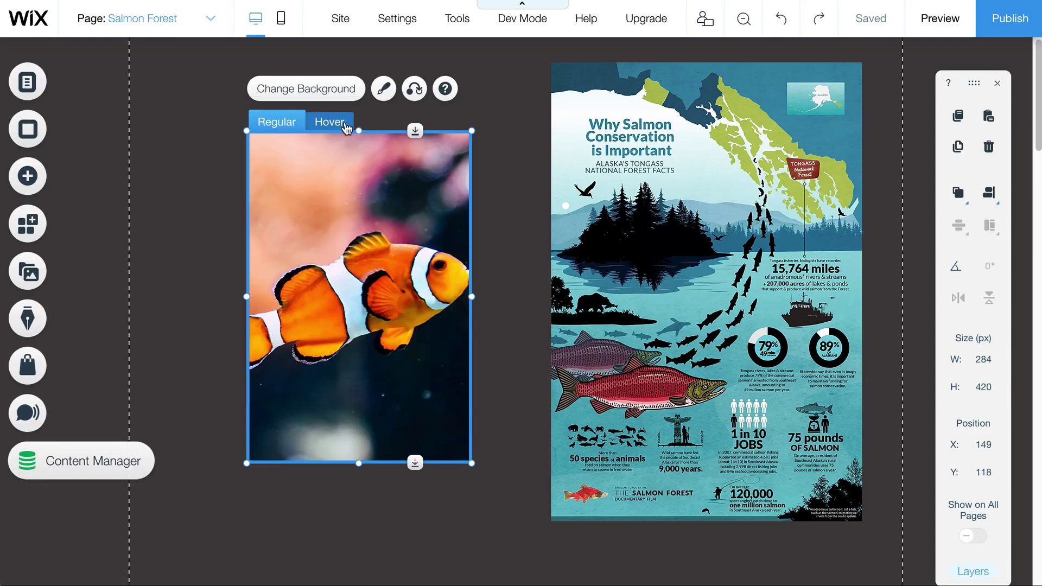
pyautogui.click(347, 122)
pyautogui.click(374, 282)
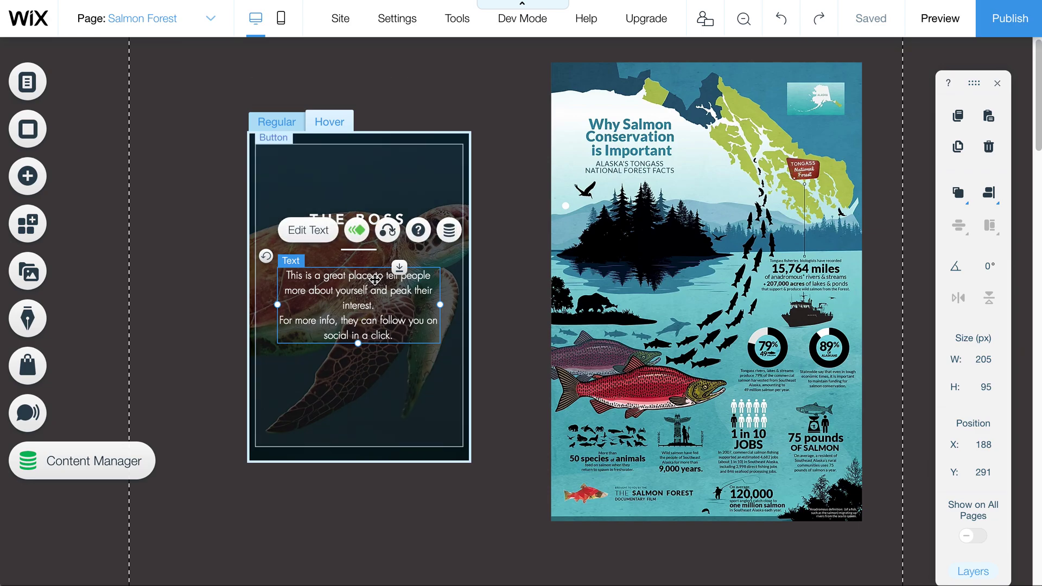
# Give the hover view's body text a Float-In animation and save the site with Ctrl+S.
pyautogui.click(357, 230)
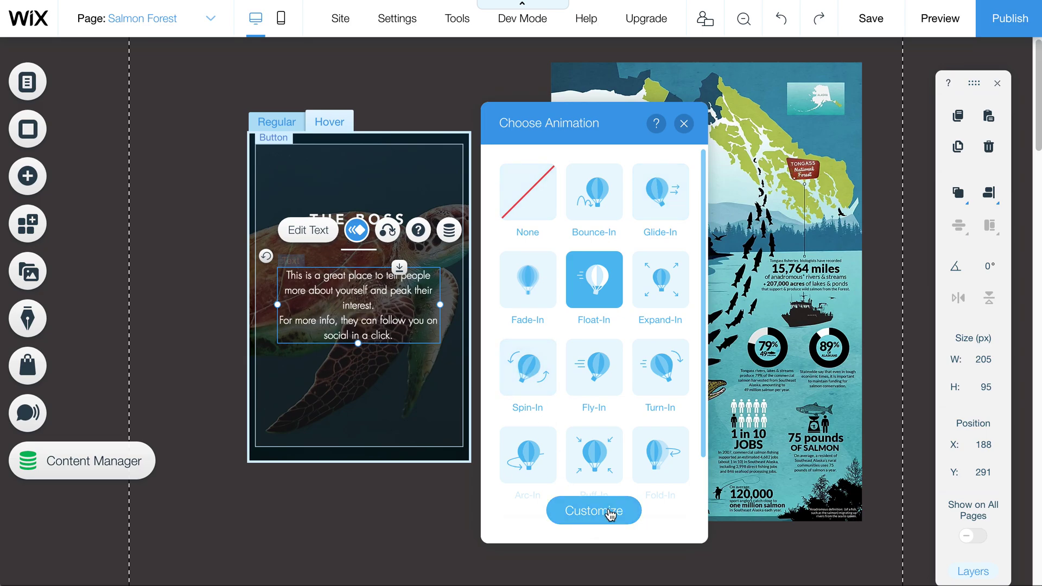
pyautogui.click(684, 124)
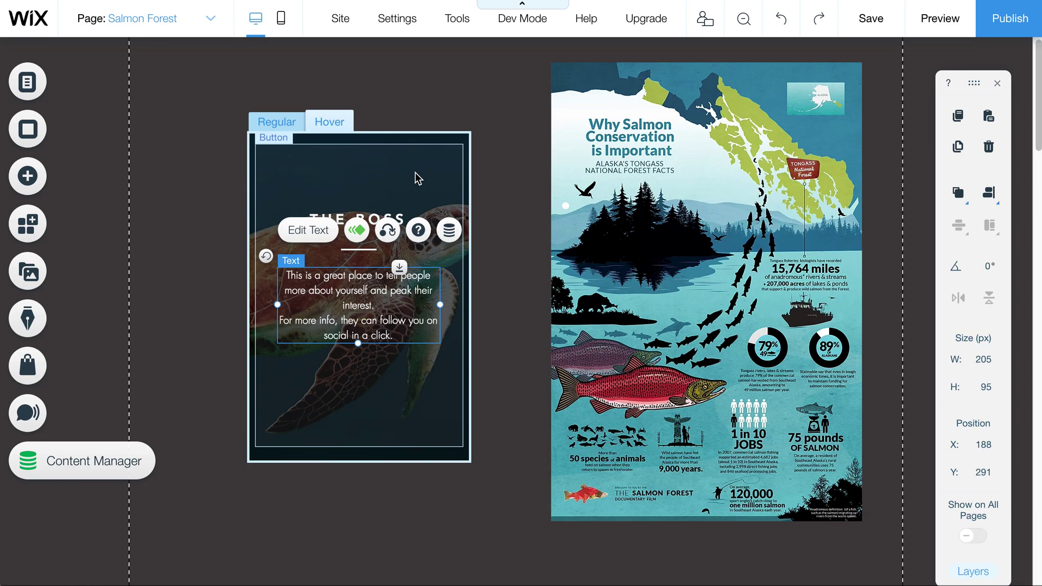
pyautogui.hotkey('ctrl', 's')
# Set the hover view's body text animation to None.
pyautogui.click(382, 313)
pyautogui.click(517, 312)
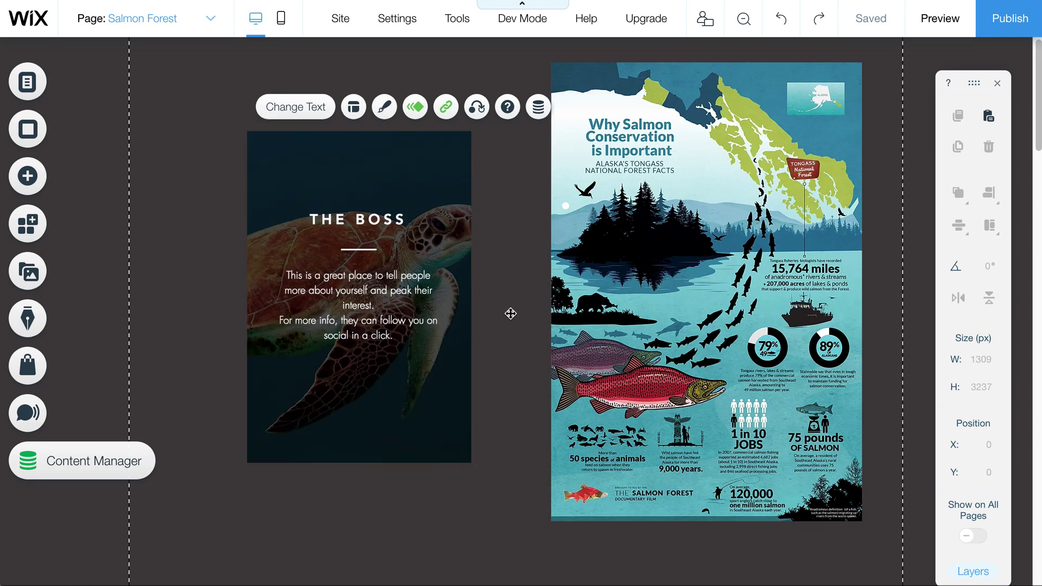
pyautogui.click(351, 288)
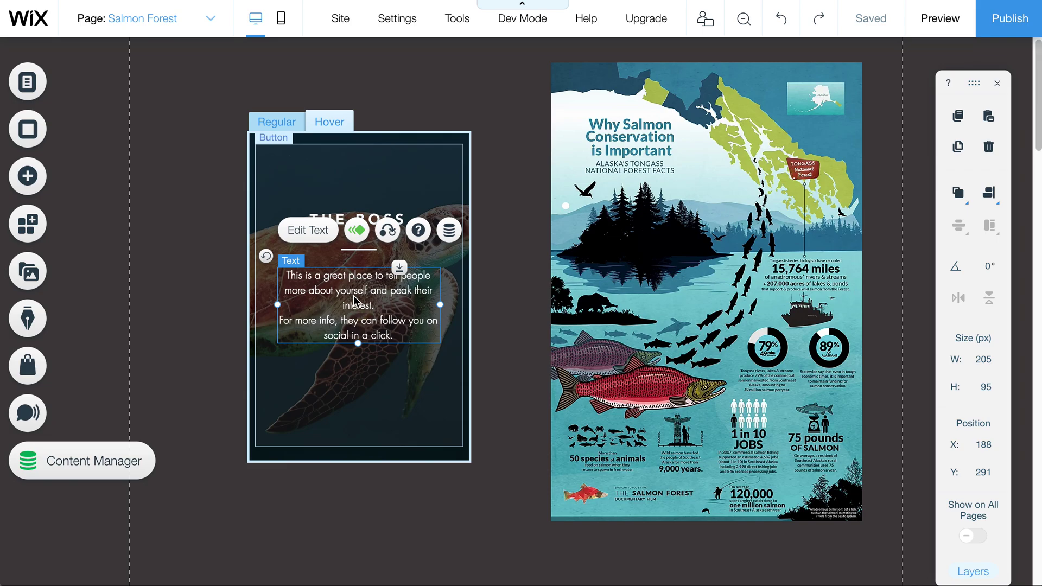
pyautogui.click(502, 220)
# Check THE BOSS title's animation, then preview the site and return to the editor.
pyautogui.click(513, 204)
pyautogui.click(340, 172)
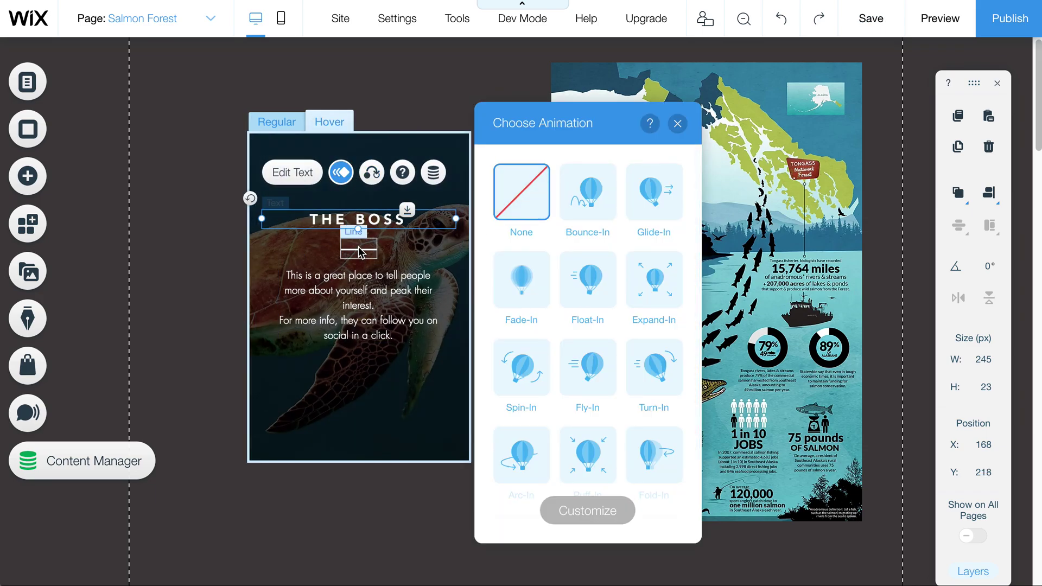
pyautogui.click(332, 222)
pyautogui.click(926, 30)
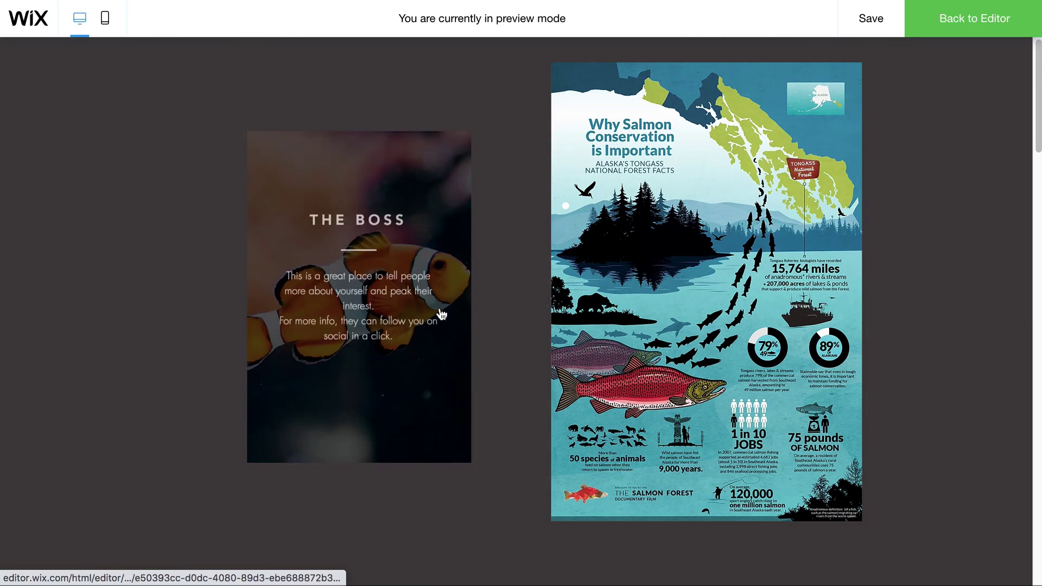
pyautogui.click(926, 33)
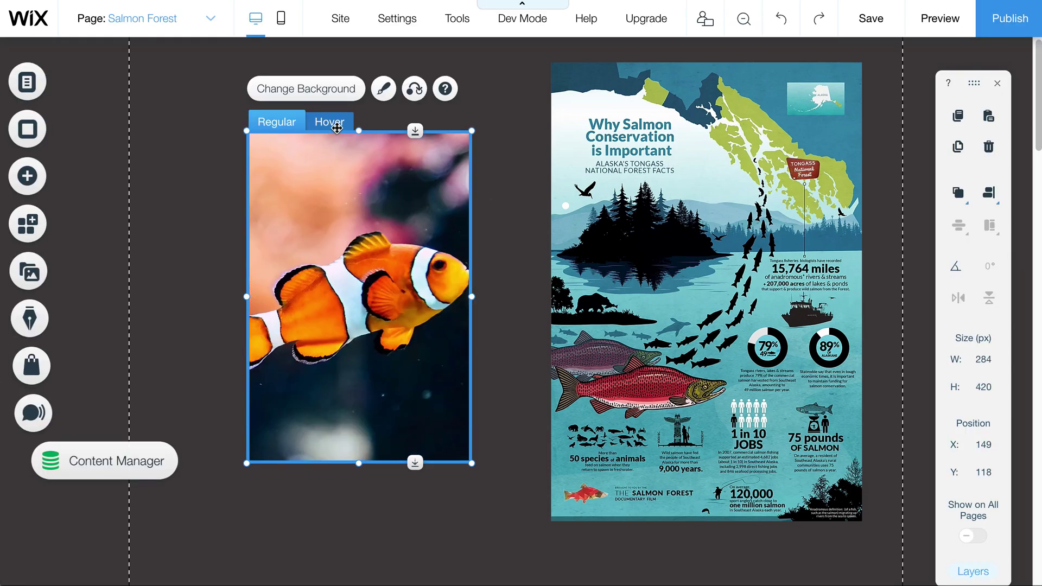
# Compare the box's regular clownfish view with its turtle hover view, finishing on hover with the dark panel selected.
pyautogui.click(336, 125)
pyautogui.click(363, 320)
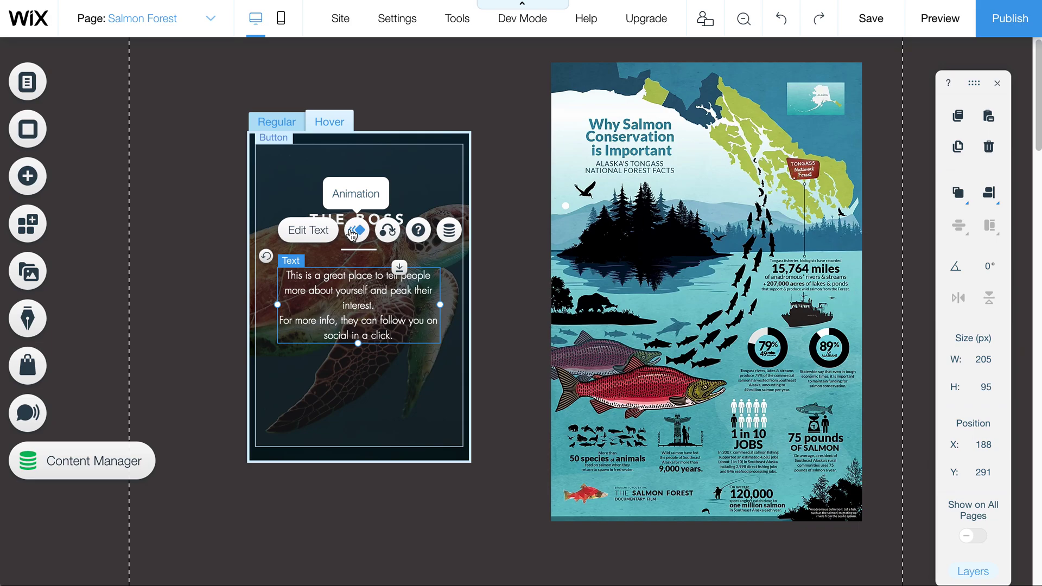
pyautogui.click(390, 140)
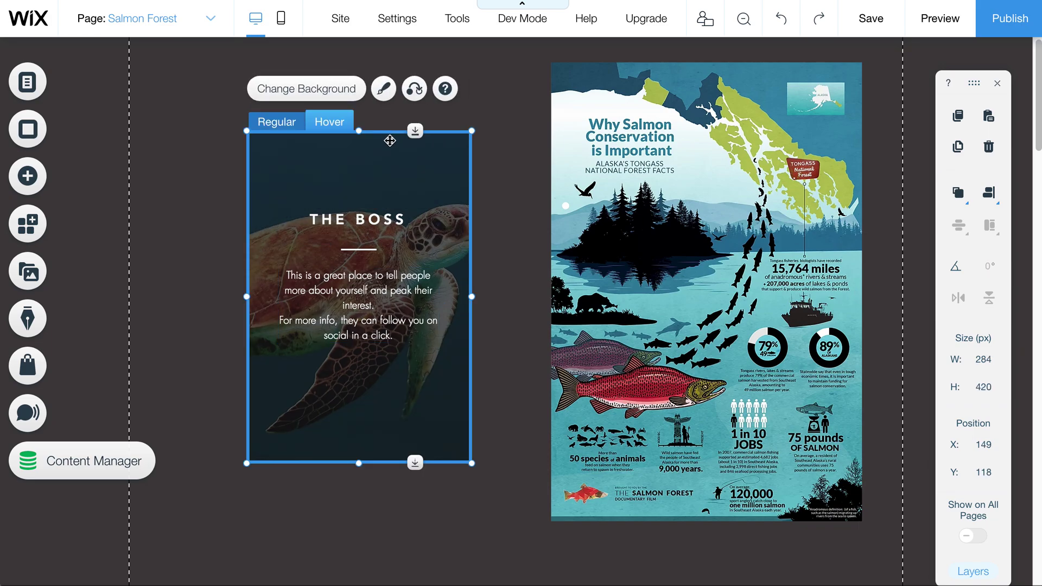
pyautogui.click(415, 90)
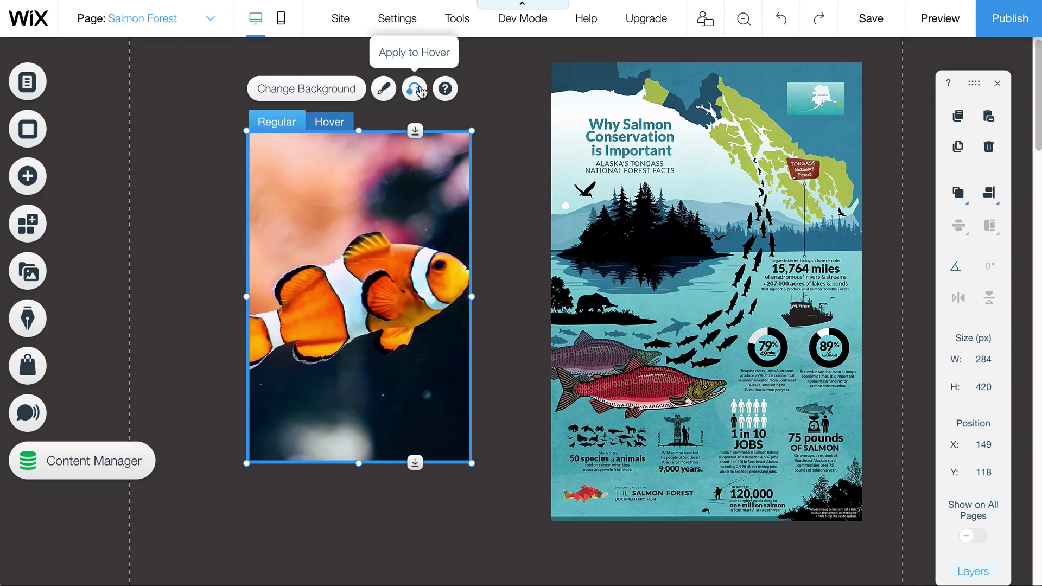
pyautogui.click(328, 123)
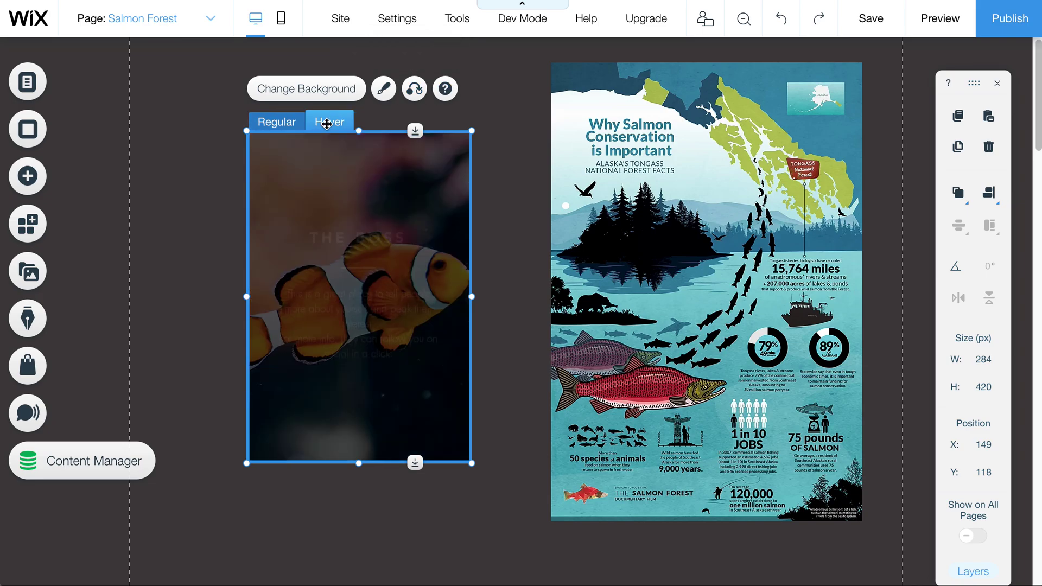
pyautogui.click(279, 123)
pyautogui.click(327, 124)
pyautogui.click(279, 121)
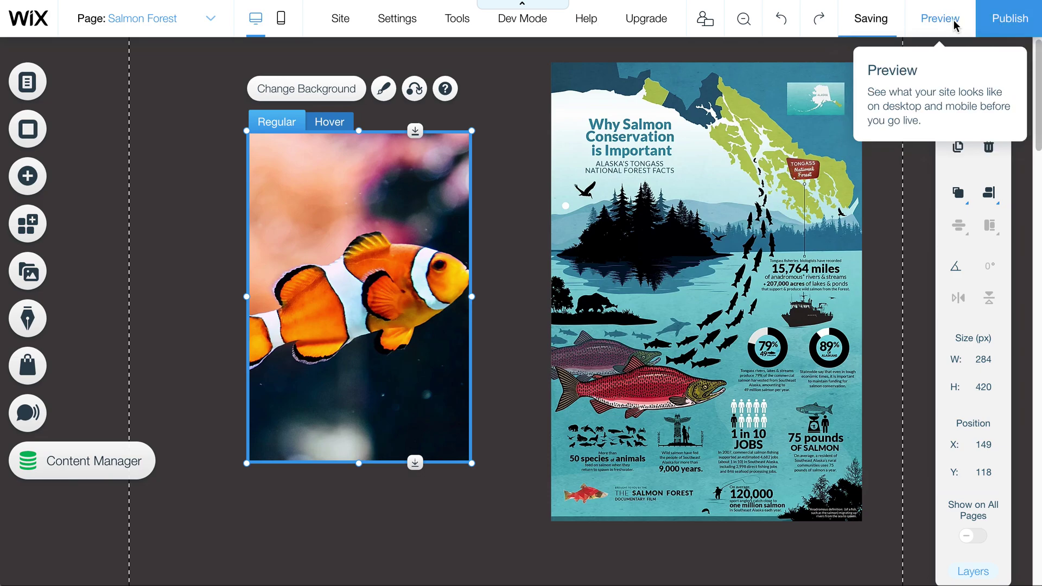
pyautogui.click(330, 118)
pyautogui.click(388, 361)
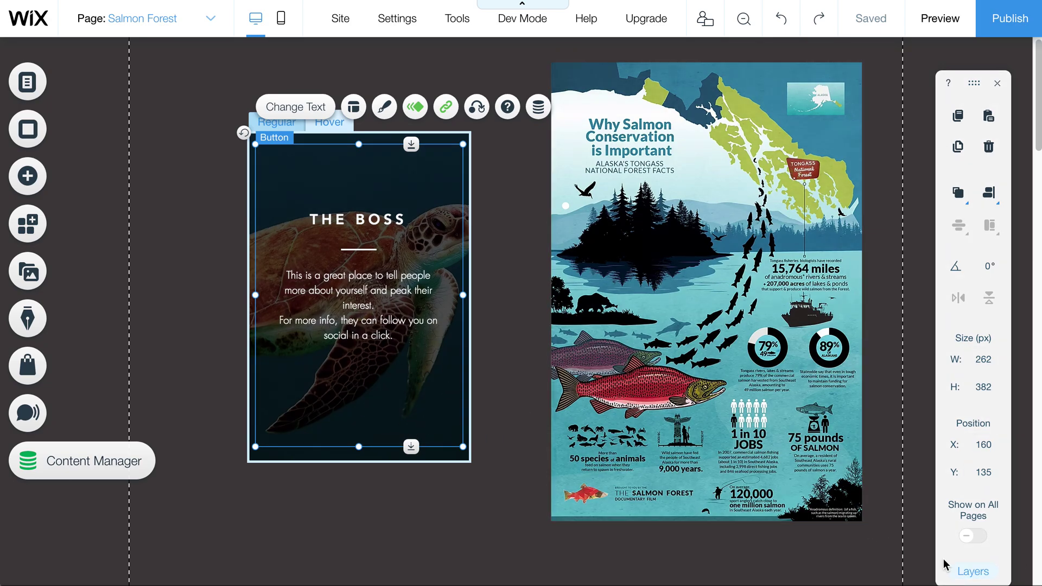
# Add a green rectangle from Basic Shapes, narrow it to 213 px, and attach it inside the hover box.
pyautogui.click(28, 176)
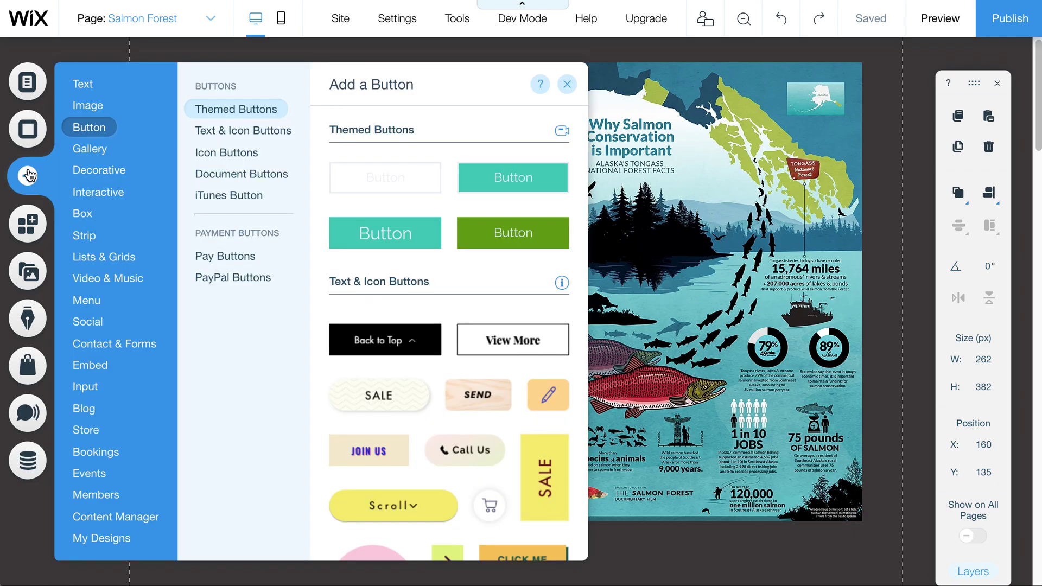
pyautogui.click(84, 214)
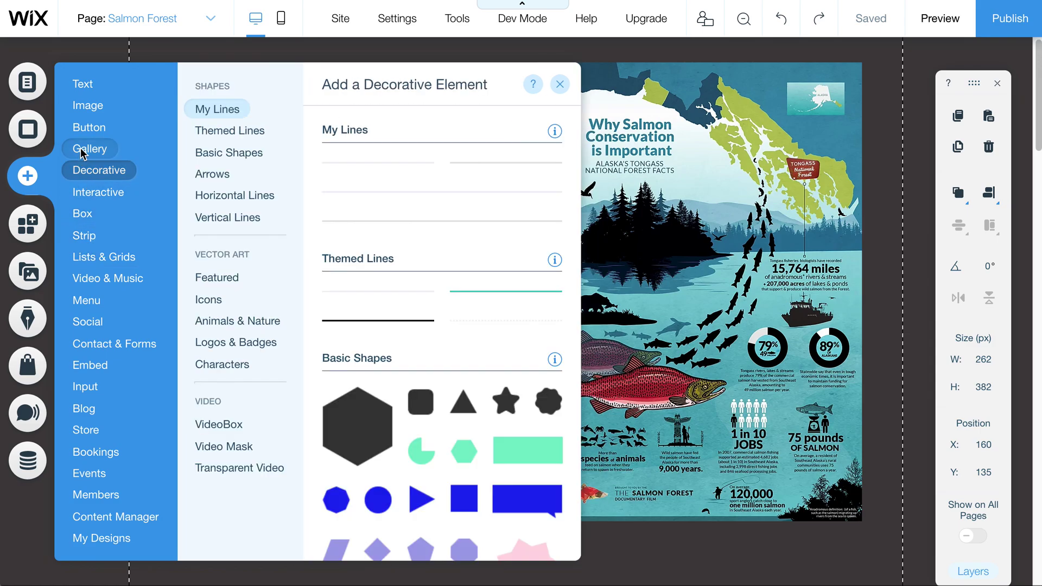
pyautogui.moveTo(106, 277)
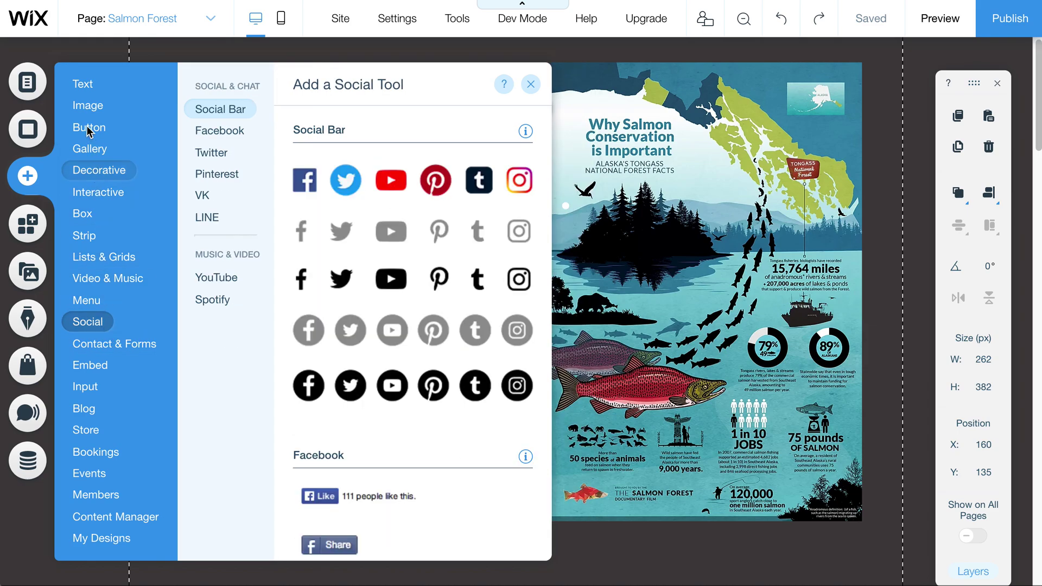
pyautogui.moveTo(94, 174)
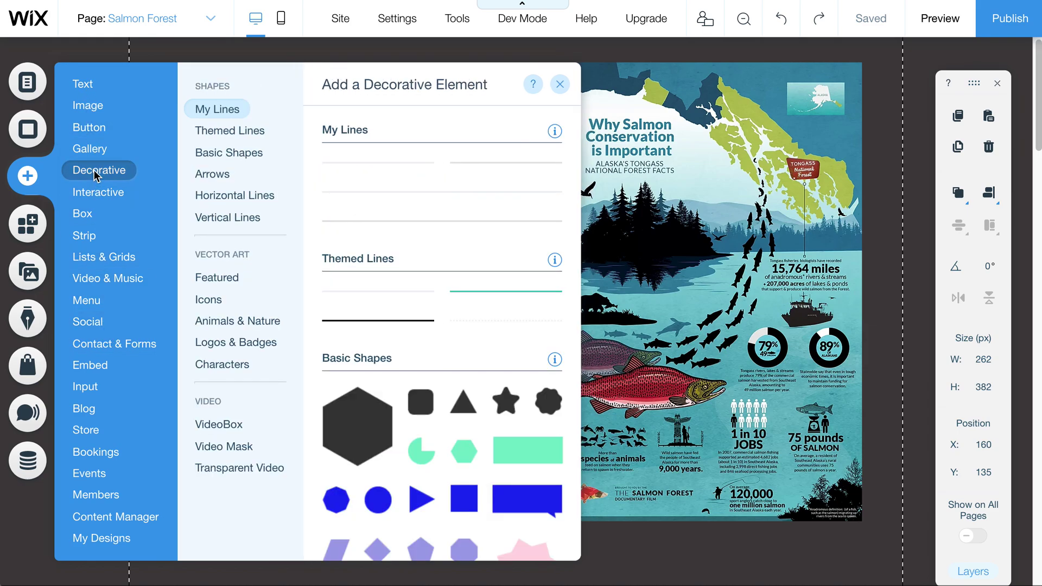
pyautogui.click(249, 152)
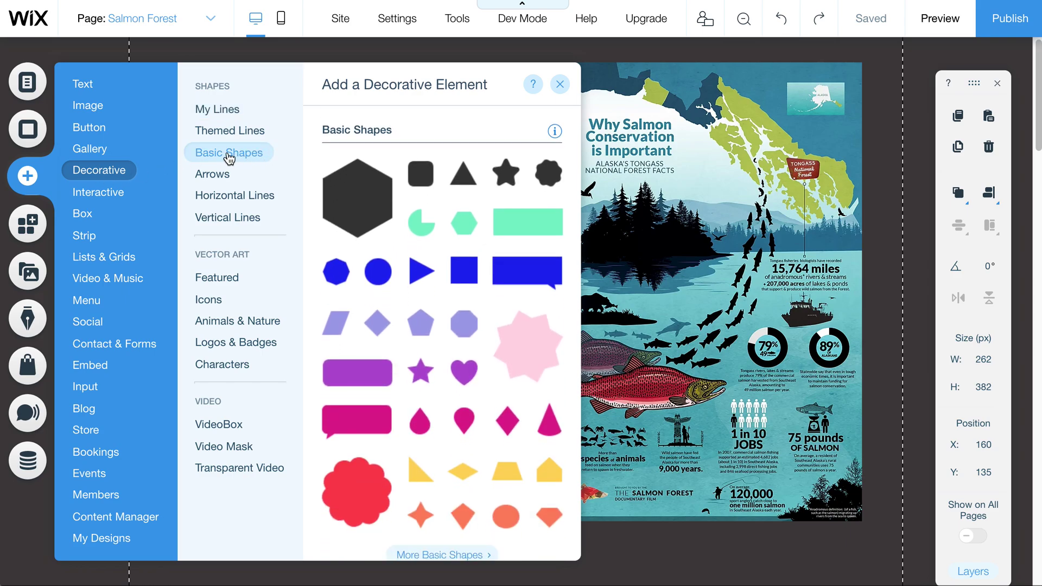
pyautogui.click(527, 233)
pyautogui.moveTo(507, 312); pyautogui.dragTo(388, 404)
pyautogui.moveTo(480, 397); pyautogui.dragTo(400, 403)
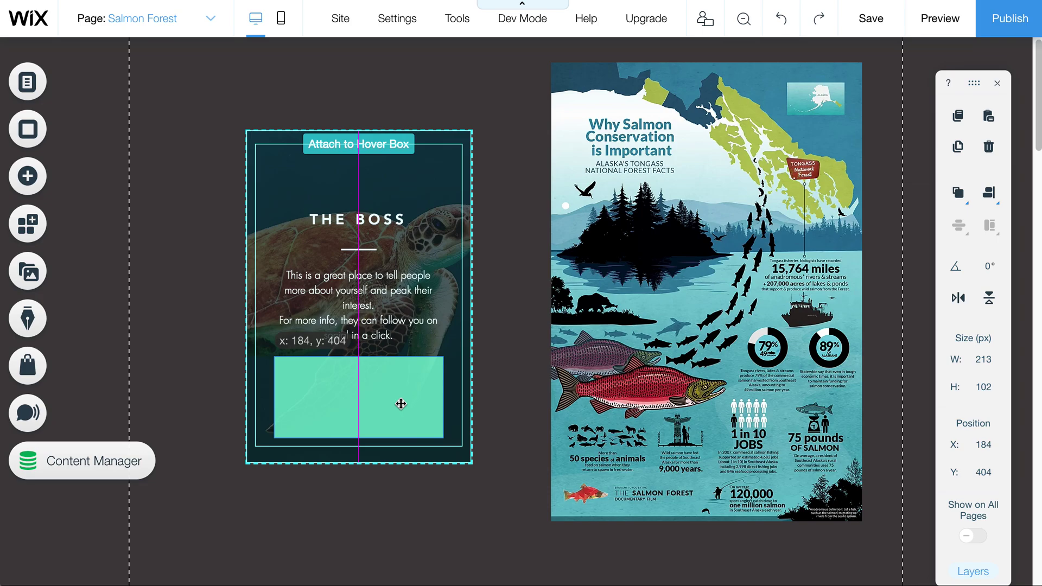
pyautogui.moveTo(401, 404); pyautogui.dragTo(400, 403)
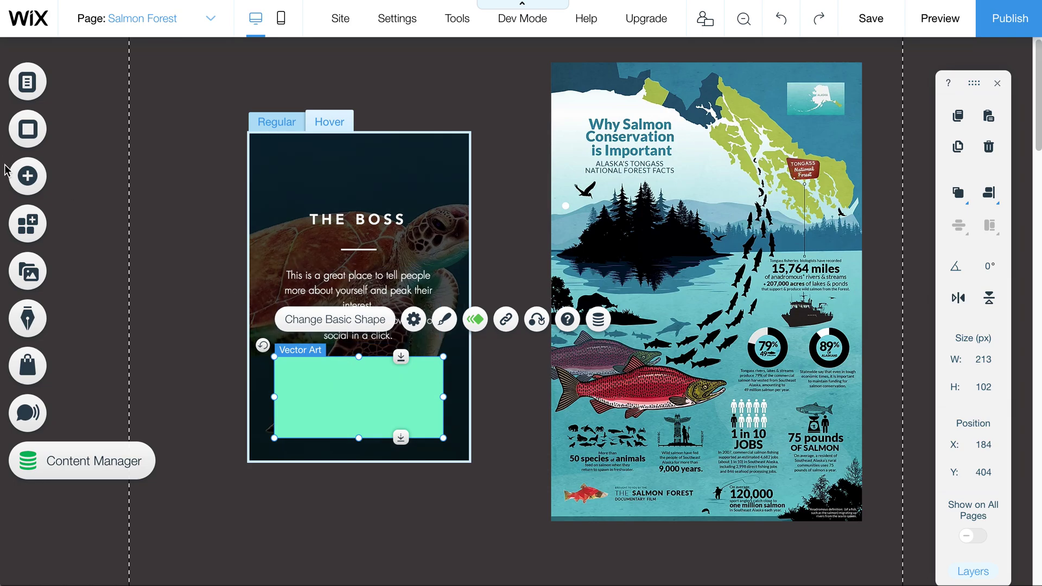
pyautogui.click(31, 175)
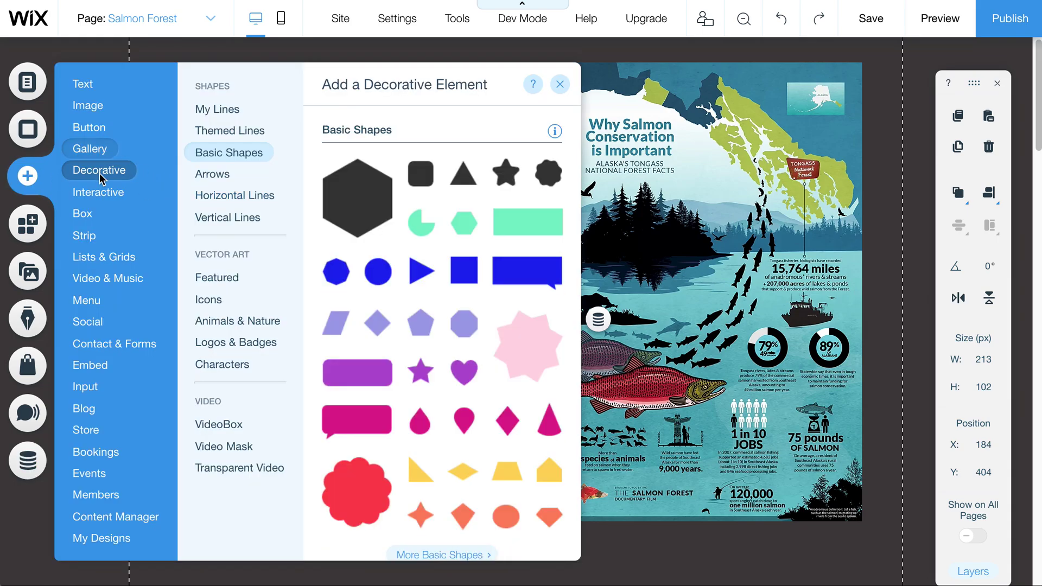
pyautogui.click(90, 149)
pyautogui.click(87, 214)
pyautogui.click(474, 250)
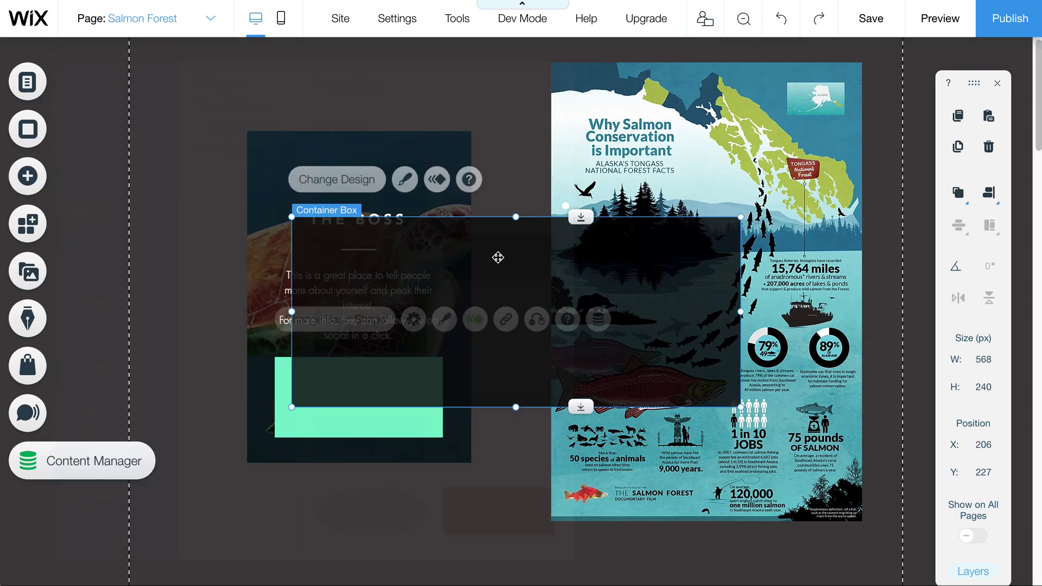
pyautogui.moveTo(741, 407); pyautogui.dragTo(421, 194)
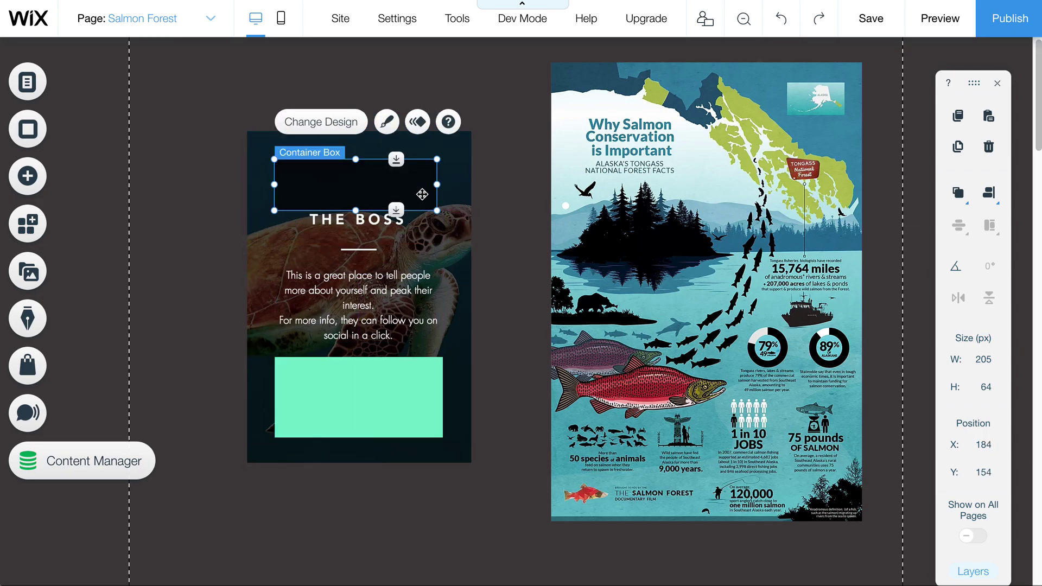
pyautogui.click(396, 428)
pyautogui.click(396, 428)
pyautogui.moveTo(418, 400); pyautogui.dragTo(281, 336)
pyautogui.moveTo(249, 305); pyautogui.dragTo(378, 404)
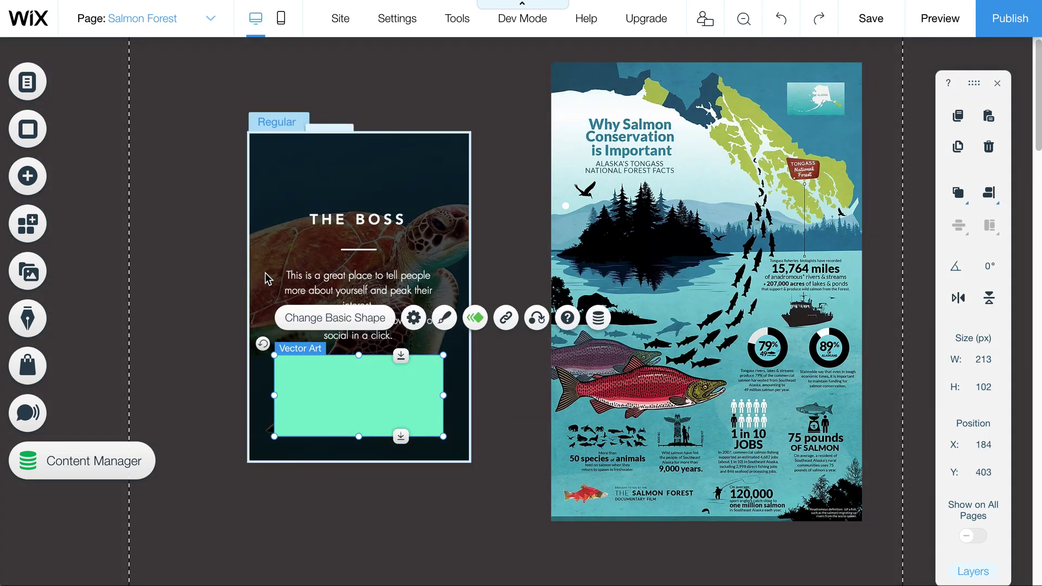
pyautogui.click(26, 178)
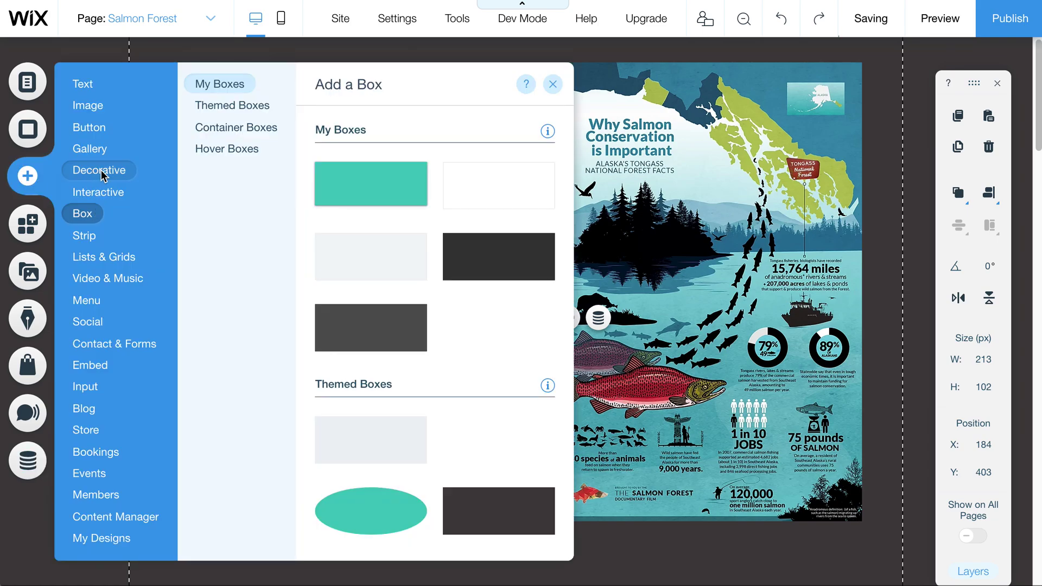
pyautogui.moveTo(97, 170)
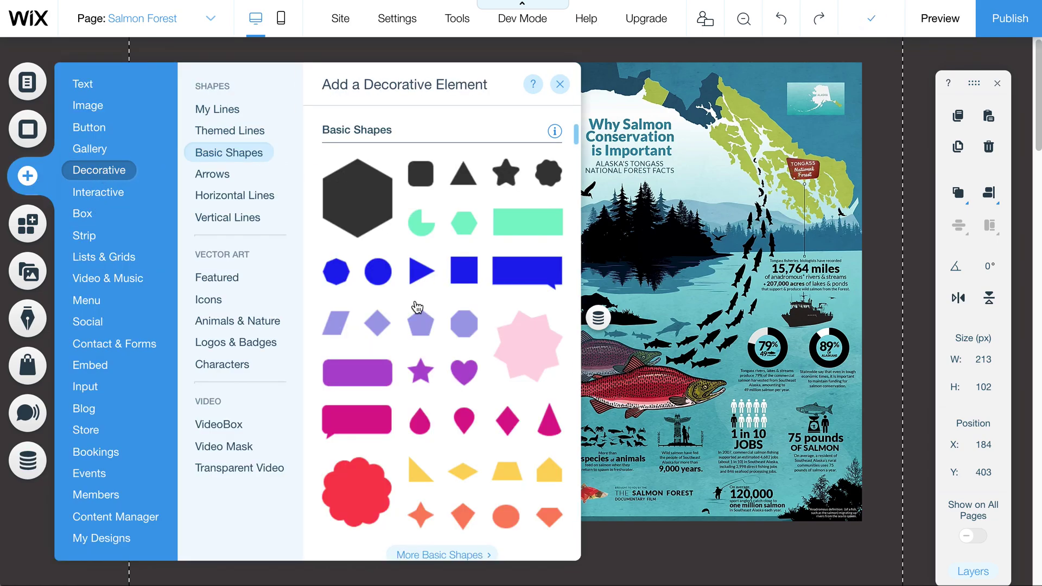
# Make the green shape semi-transparent and review its border and shadow settings.
pyautogui.click(560, 84)
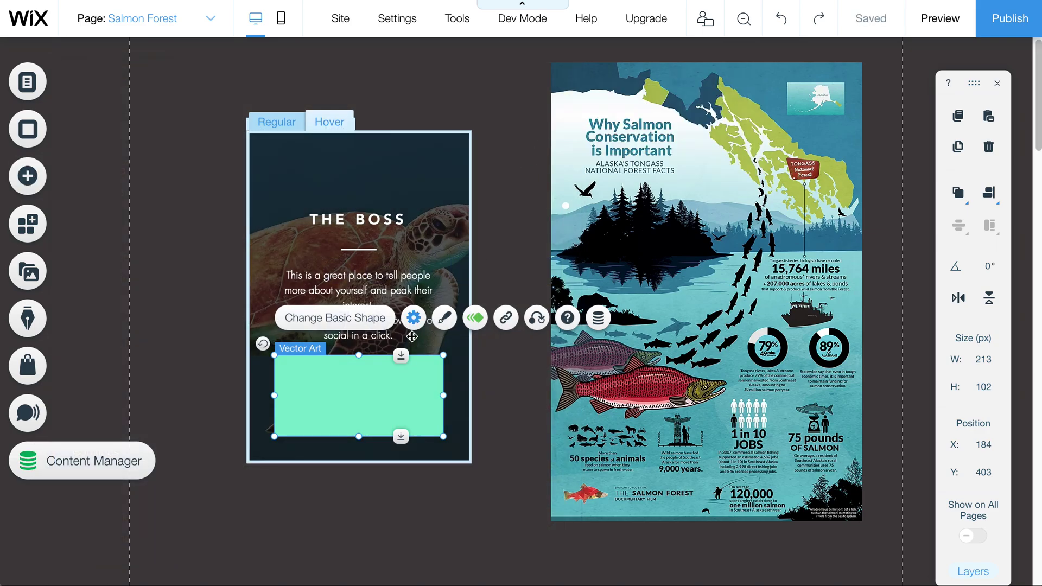
pyautogui.click(445, 318)
pyautogui.moveTo(748, 229); pyautogui.dragTo(723, 230)
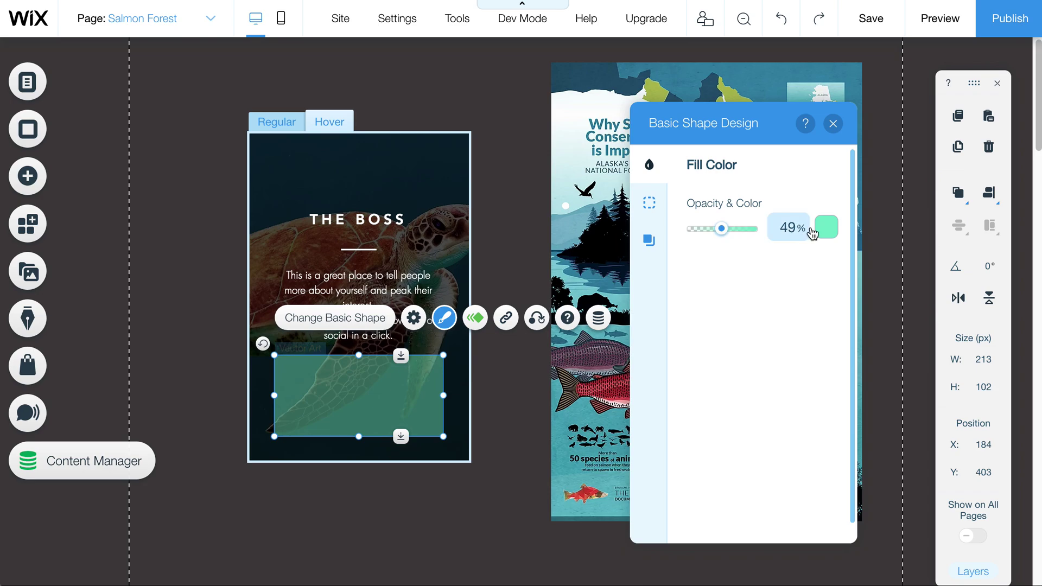
pyautogui.click(649, 202)
pyautogui.click(649, 241)
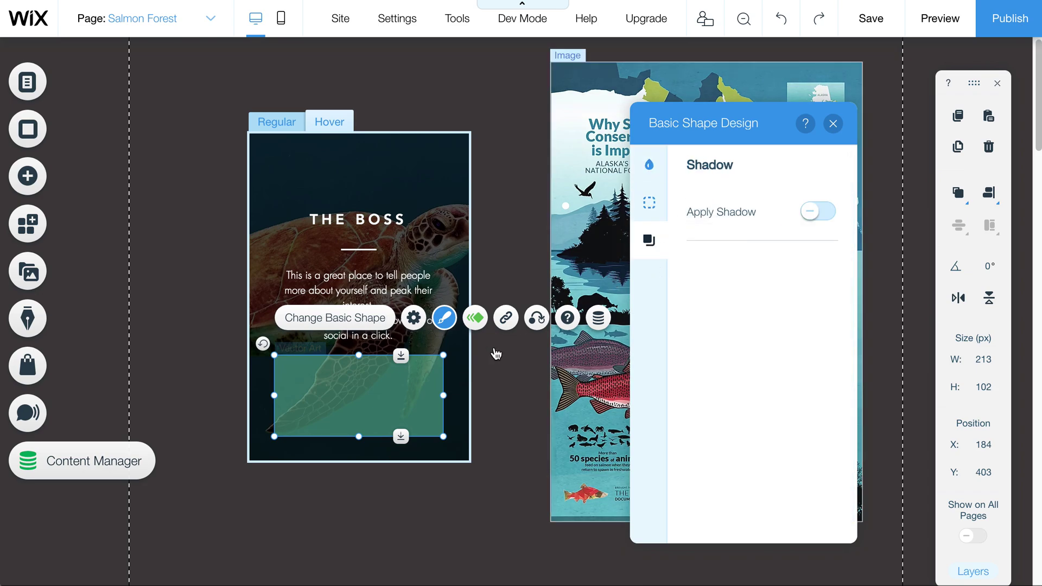
# Move the shape over THE BOSS title and give it a black fill at 86% opacity.
pyautogui.moveTo(365, 390); pyautogui.dragTo(377, 222)
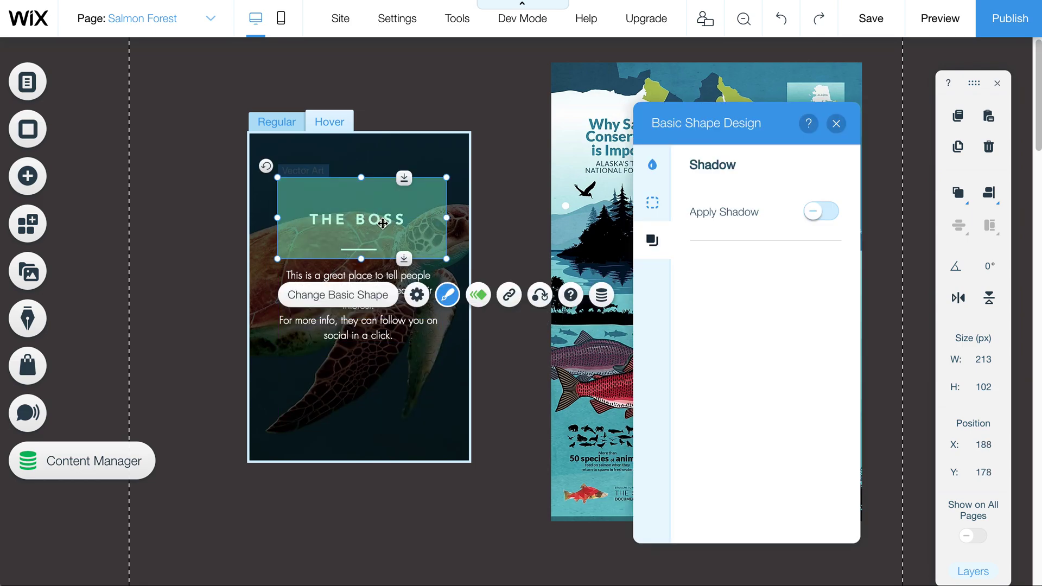
pyautogui.click(653, 165)
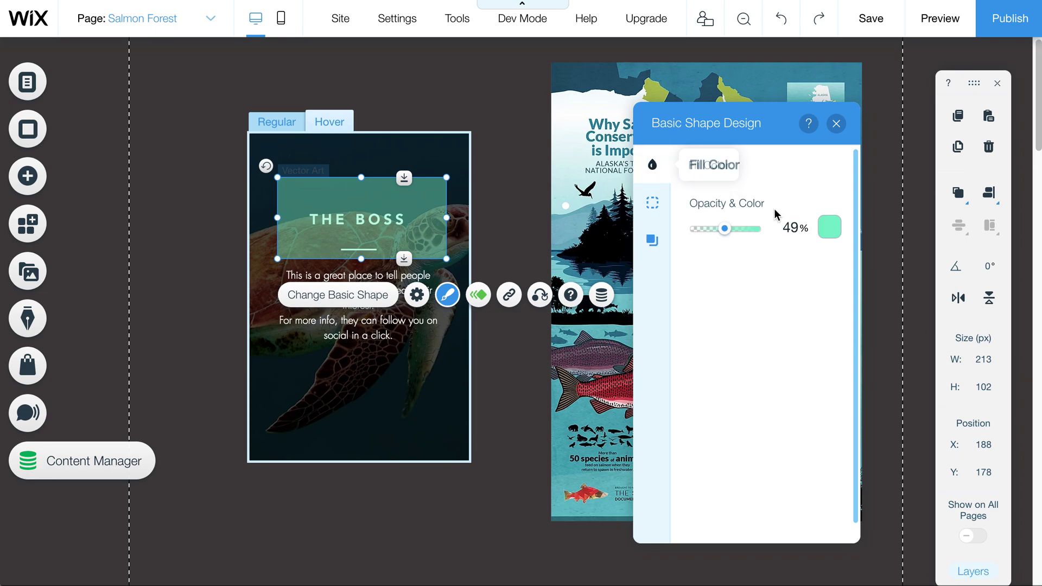
pyautogui.click(829, 226)
pyautogui.click(641, 243)
pyautogui.click(792, 209)
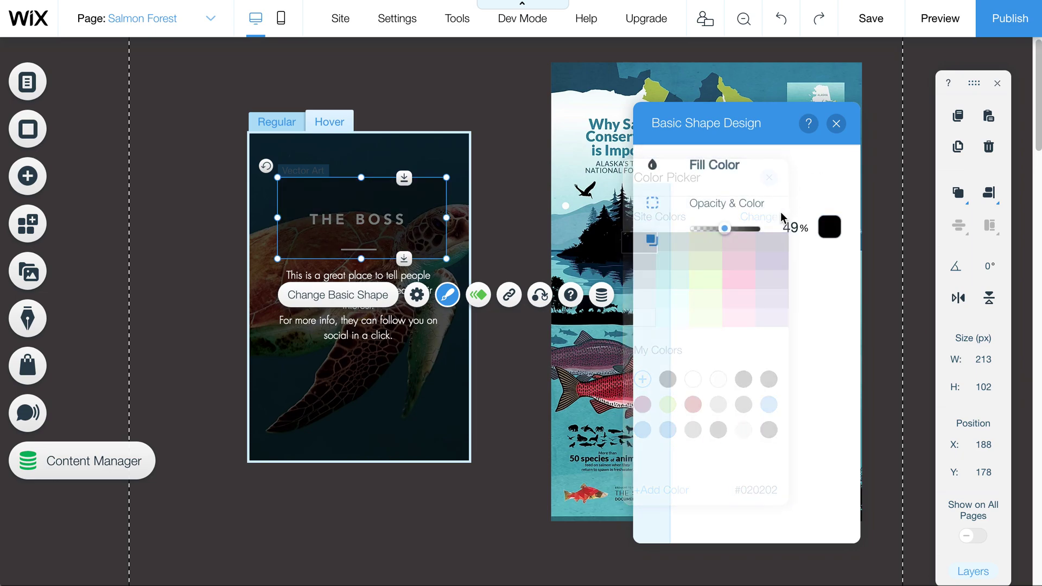
pyautogui.moveTo(724, 228); pyautogui.dragTo(751, 229)
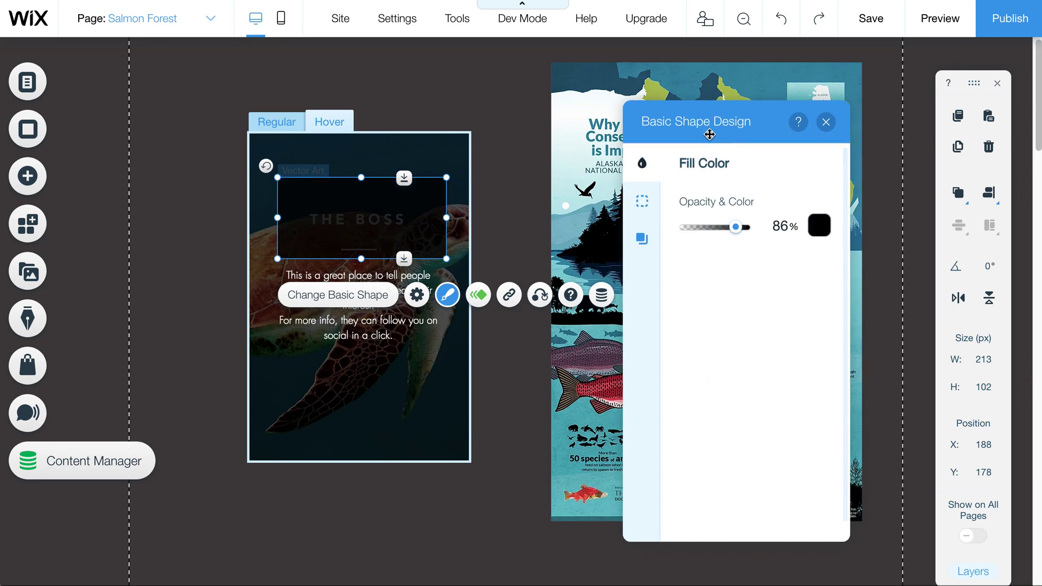
# Resize the black panel to 196×94 and nudge it slightly right.
pyautogui.moveTo(712, 133); pyautogui.dragTo(603, 214)
pyautogui.click(723, 203)
pyautogui.moveTo(446, 177); pyautogui.dragTo(433, 184)
pyautogui.moveTo(412, 224); pyautogui.dragTo(416, 224)
# In Layers, move the black Vector Art panel behind the title and paragraph.
pyautogui.click(984, 572)
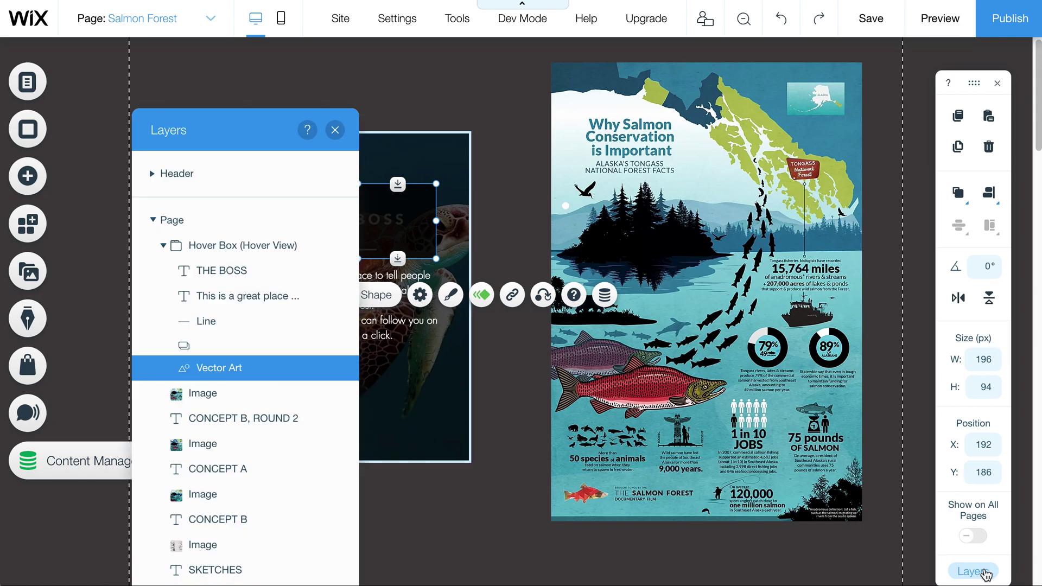
pyautogui.moveTo(245, 110); pyautogui.dragTo(697, 46)
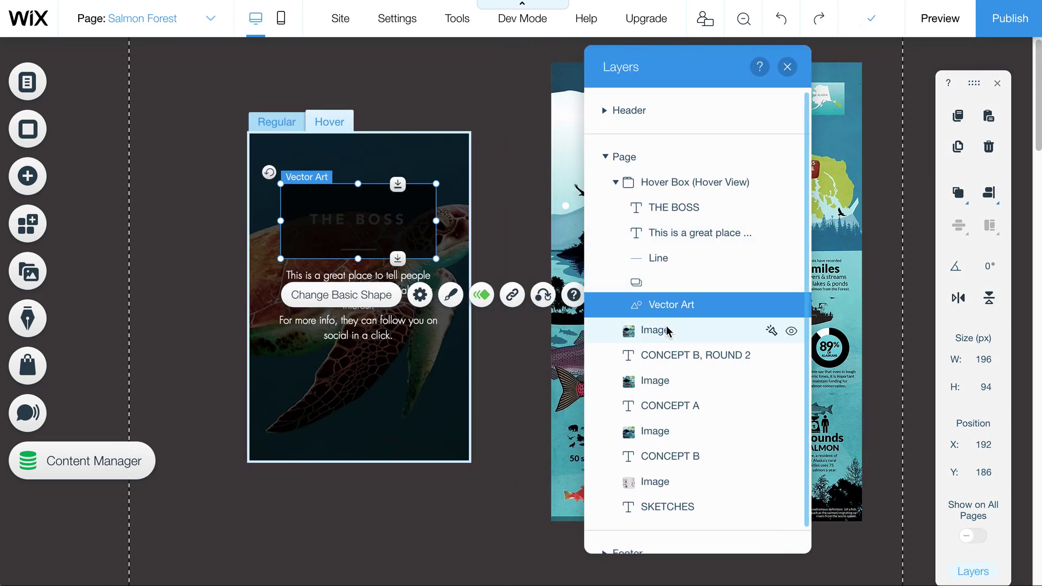
pyautogui.moveTo(663, 307); pyautogui.dragTo(668, 206)
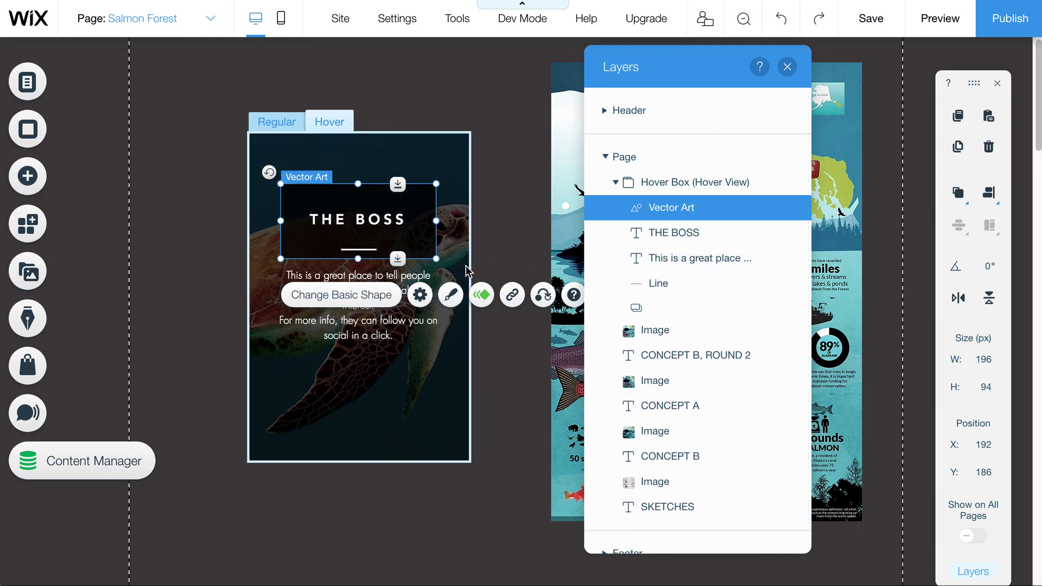
pyautogui.click(416, 402)
# Raise the turtle background image to 96% opacity and extend the black panel down over the paragraph.
pyautogui.click(702, 182)
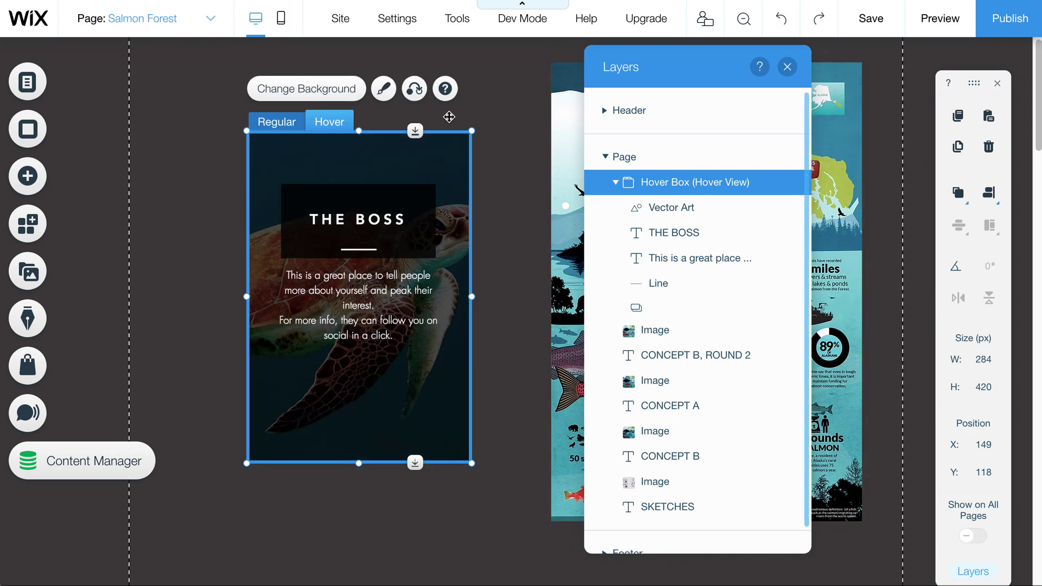
pyautogui.click(383, 88)
pyautogui.moveTo(691, 66); pyautogui.dragTo(837, 104)
pyautogui.click(318, 98)
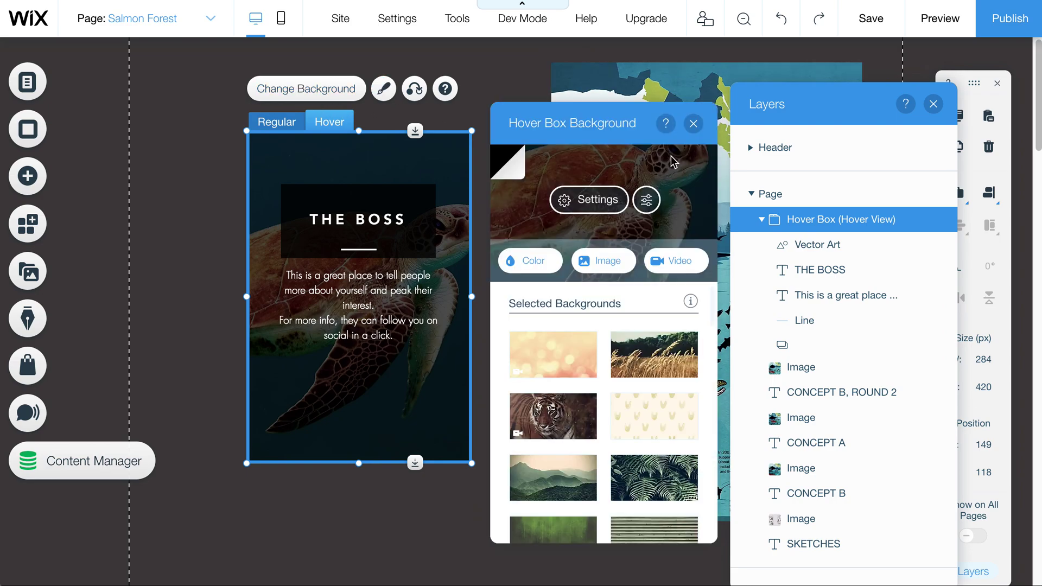
pyautogui.click(598, 200)
pyautogui.moveTo(556, 232); pyautogui.dragTo(636, 235)
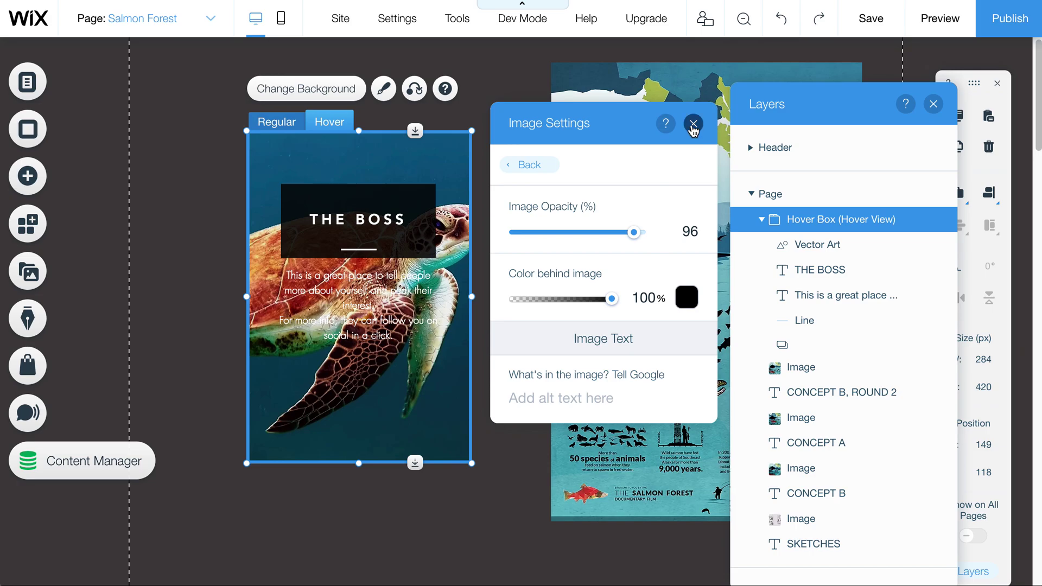
pyautogui.click(693, 123)
pyautogui.click(422, 205)
pyautogui.moveTo(358, 258); pyautogui.dragTo(357, 375)
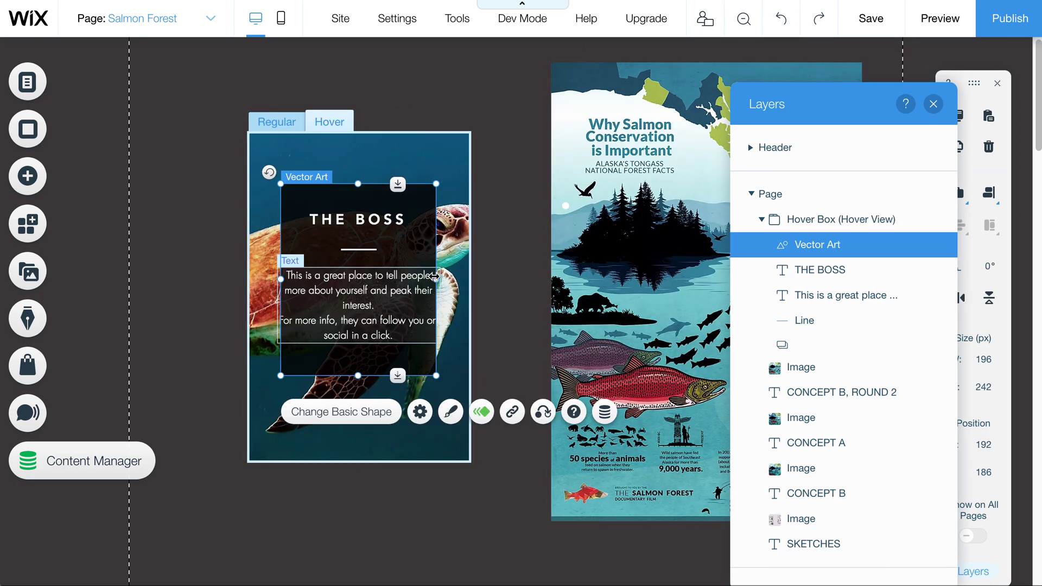
# Widen the black panel on both sides to 220 px behind THE BOSS text, then preview the page.
pyautogui.moveTo(441, 276); pyautogui.dragTo(448, 277)
pyautogui.moveTo(278, 278); pyautogui.dragTo(269, 279)
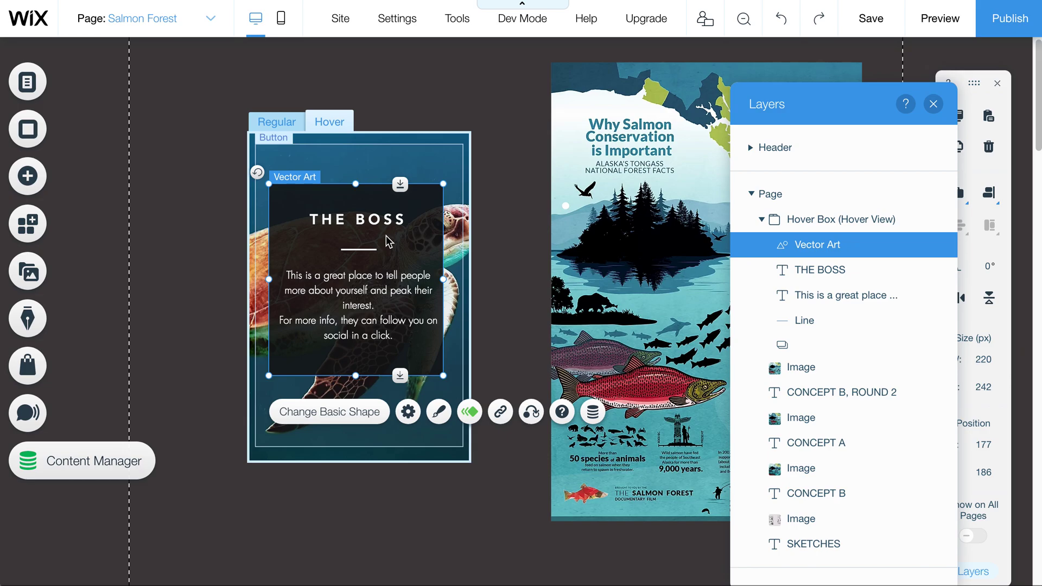
pyautogui.click(483, 246)
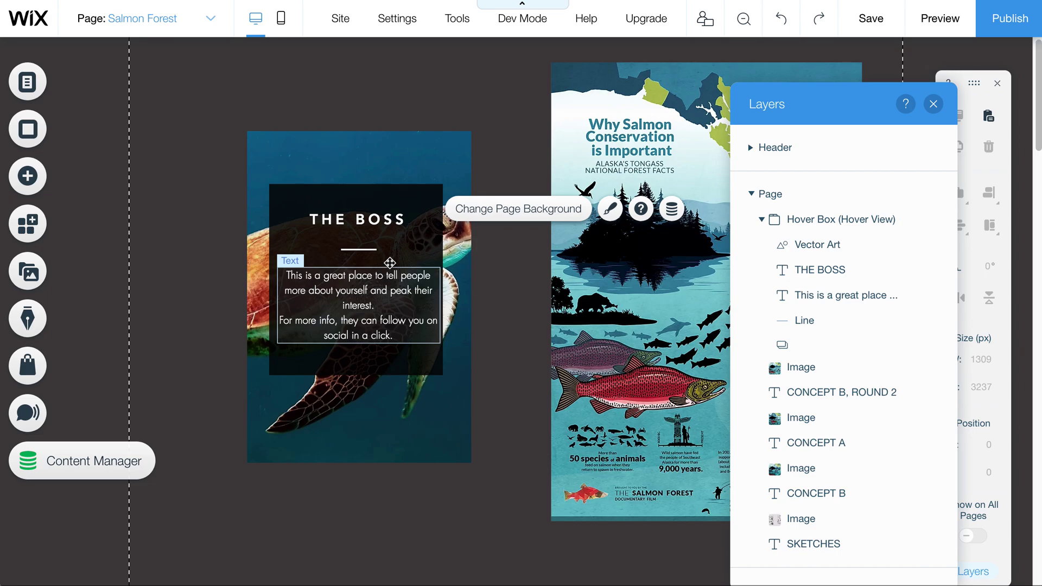
pyautogui.click(930, 19)
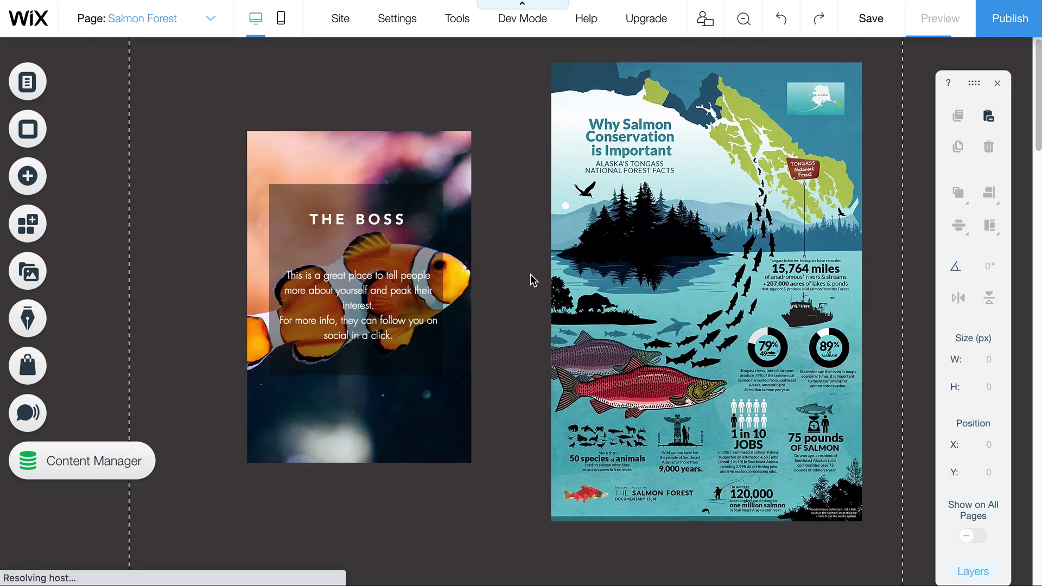